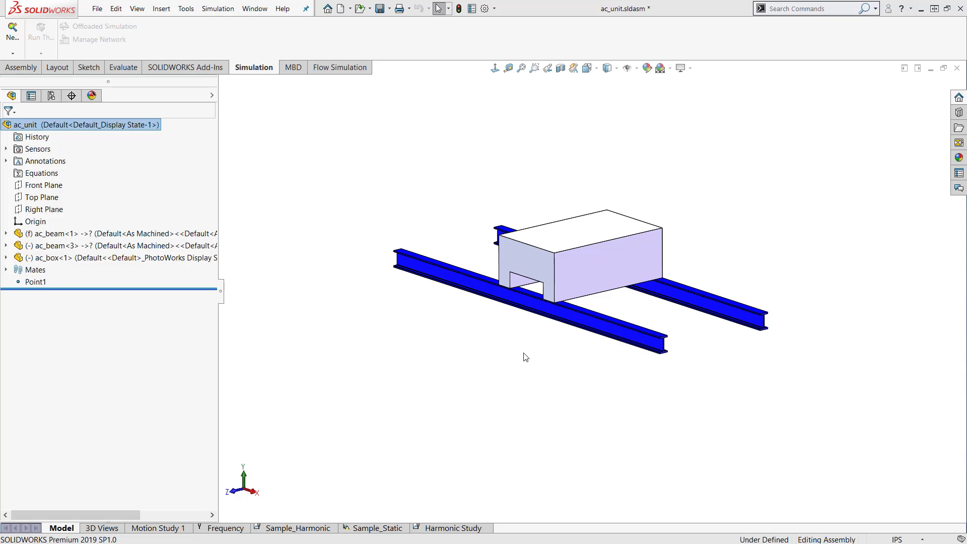
Orbit and zoom the assembly to view the beams and AC unit from a lower side.
{"action": "mouse_move", "coordinate": [464, 259]}
{"action": "middle_mouse_down"}
{"action": "mouse_move", "coordinate": [466, 241]}
{"action": "mouse_move", "coordinate": [497, 235]}
{"action": "mouse_move", "coordinate": [542, 254]}
{"action": "mouse_move", "coordinate": [536, 248]}
{"action": "mouse_move", "coordinate": [469, 272]}
{"action": "middle_mouse_up"}
{"action": "scroll", "coordinate": [470, 272], "scroll_direction": "down", "scroll_amount": 5}
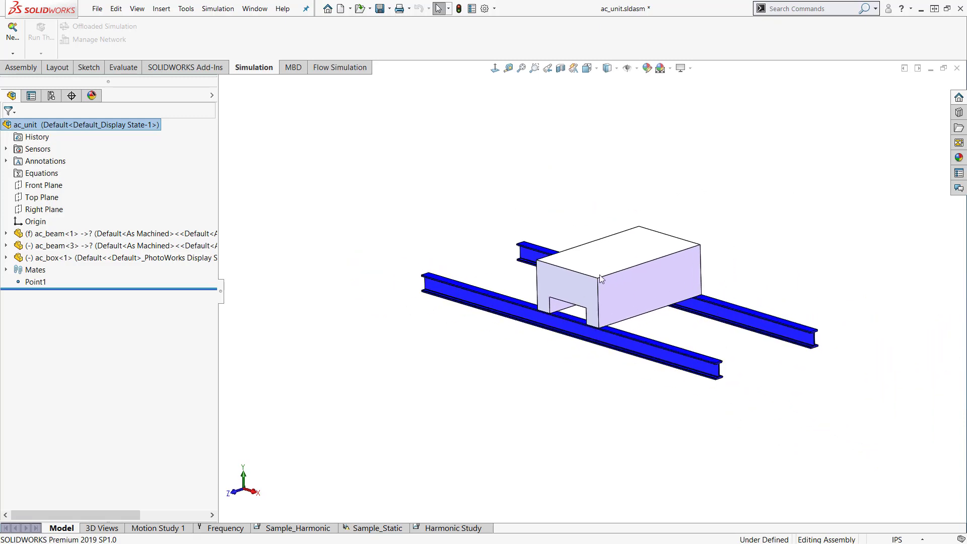
{"action": "scroll", "coordinate": [660, 270], "scroll_direction": "down", "scroll_amount": 2}
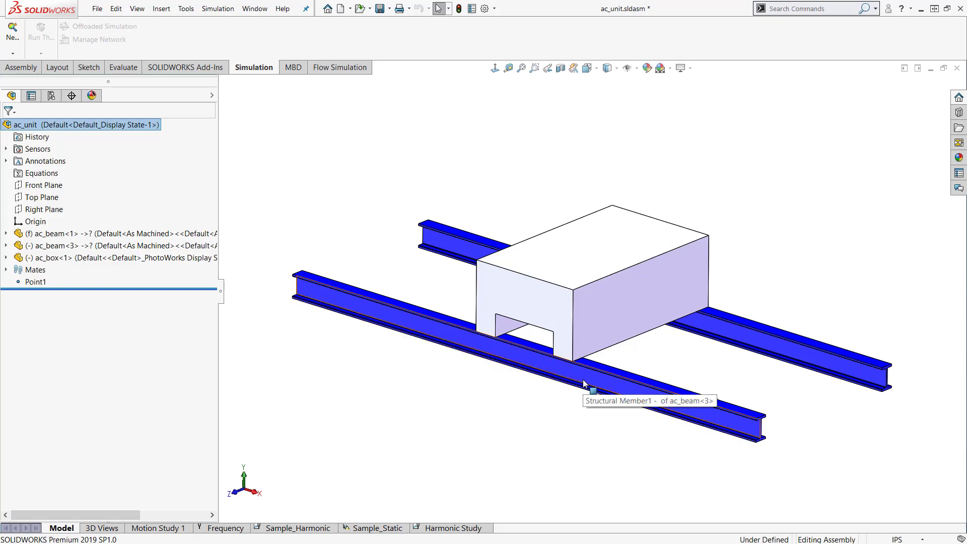
{"action": "scroll", "coordinate": [584, 384], "scroll_direction": "up", "scroll_amount": 1}
{"action": "scroll", "coordinate": [584, 384], "scroll_direction": "up", "scroll_amount": 1}
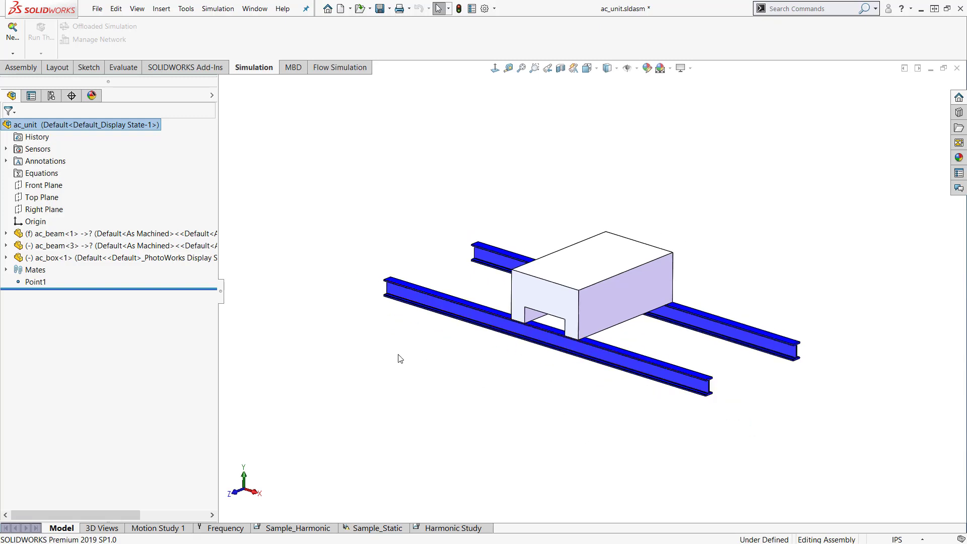
{"action": "scroll", "coordinate": [694, 299], "scroll_direction": "down", "scroll_amount": 1}
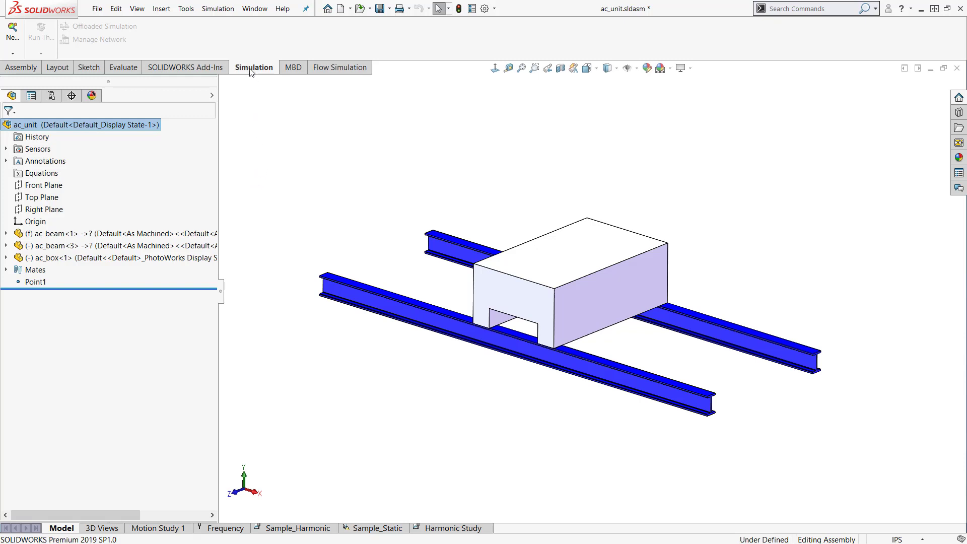
Start a new Static simulation study and rename it 'strength test'.
{"action": "left_click", "coordinate": [12, 31]}
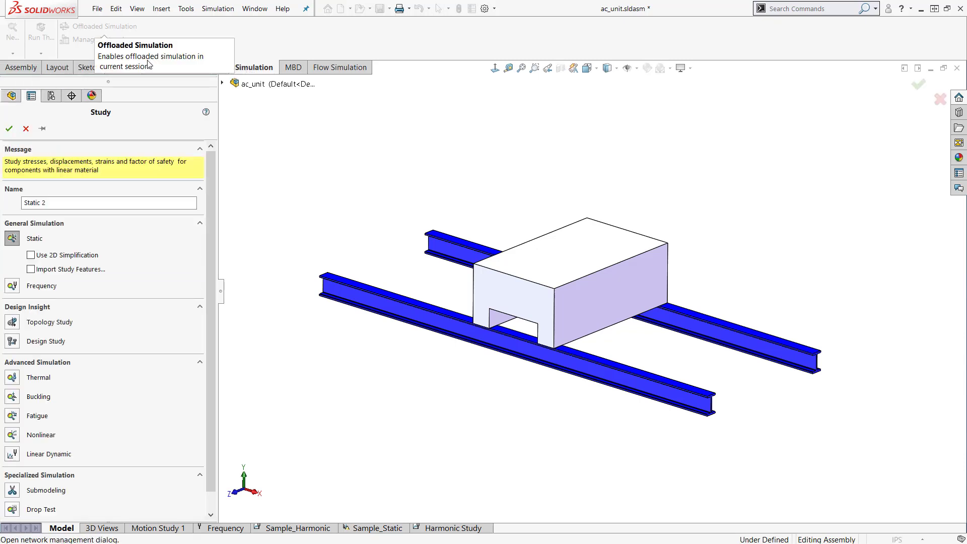
{"action": "scroll", "coordinate": [212, 200], "scroll_direction": "down", "scroll_amount": 1}
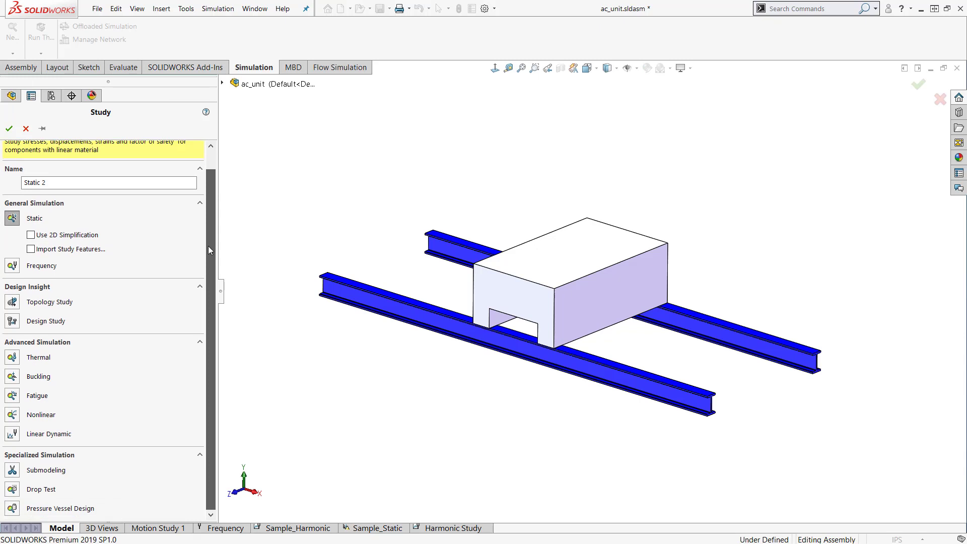
{"action": "scroll", "coordinate": [209, 247], "scroll_direction": "up", "scroll_amount": 1}
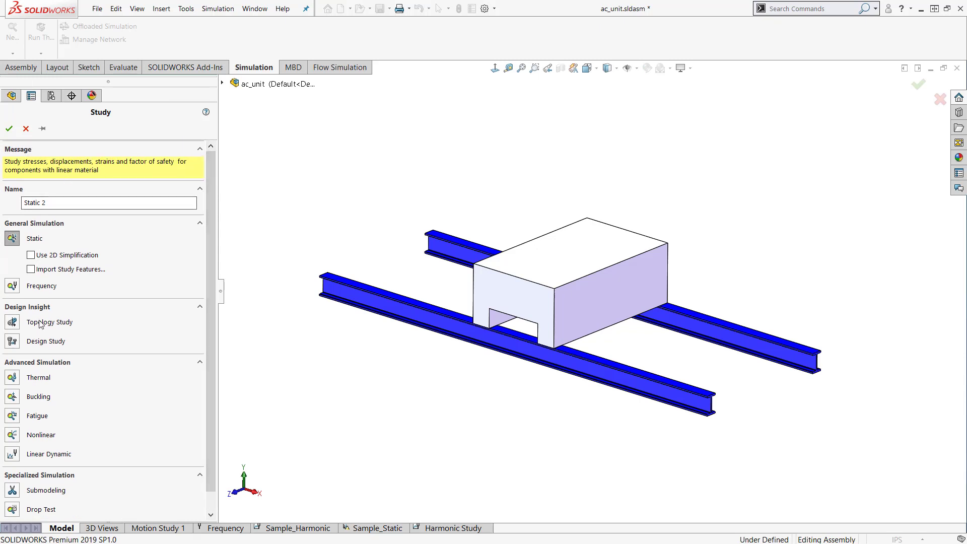
{"action": "scroll", "coordinate": [52, 324], "scroll_direction": "down", "scroll_amount": 1}
{"action": "scroll", "coordinate": [55, 328], "scroll_direction": "up", "scroll_amount": 1}
{"action": "scroll", "coordinate": [73, 343], "scroll_direction": "down", "scroll_amount": 1}
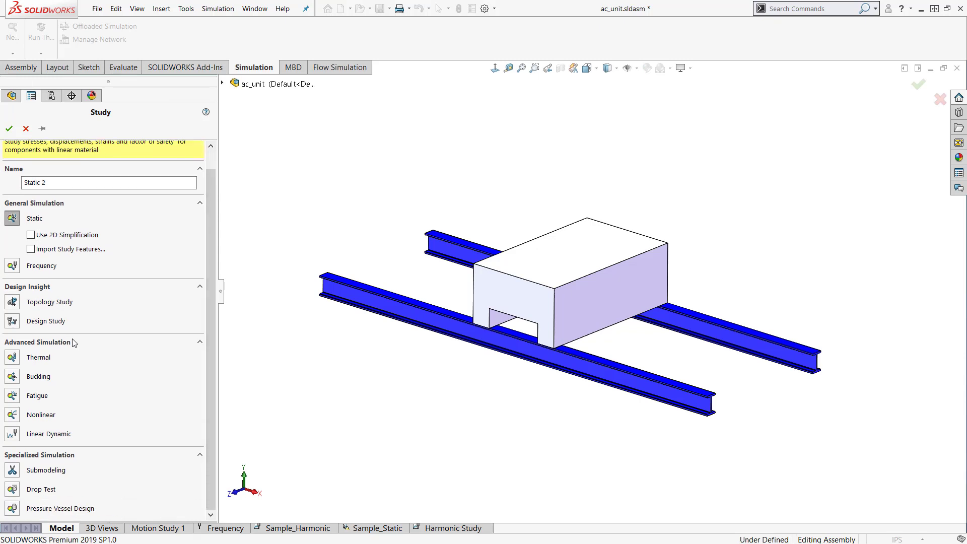
{"action": "scroll", "coordinate": [74, 343], "scroll_direction": "up", "scroll_amount": 1}
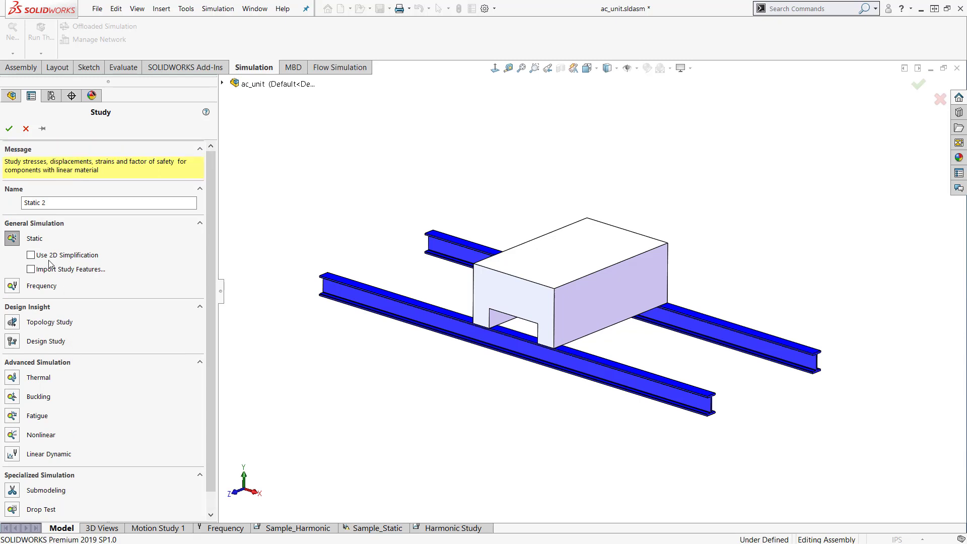
{"action": "left_click", "coordinate": [14, 240]}
{"action": "left_click_drag", "start_coordinate": [210, 304], "coordinate": [215, 362]}
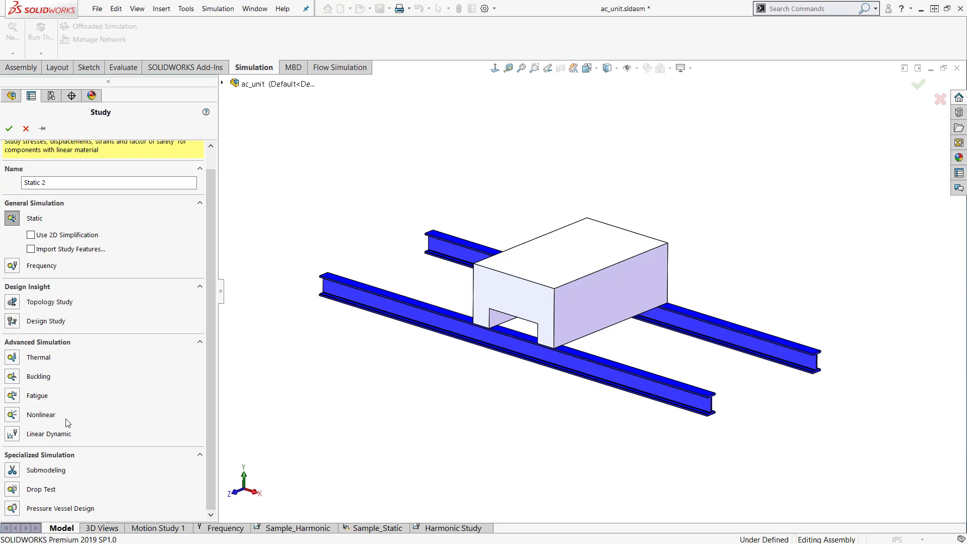
{"action": "scroll", "coordinate": [91, 410], "scroll_direction": "up", "scroll_amount": 1}
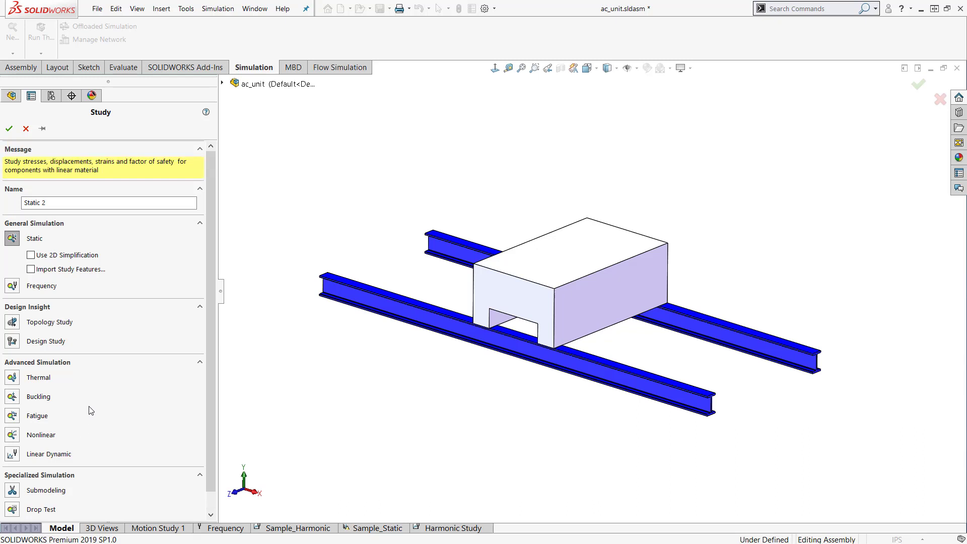
{"action": "left_click", "coordinate": [13, 238]}
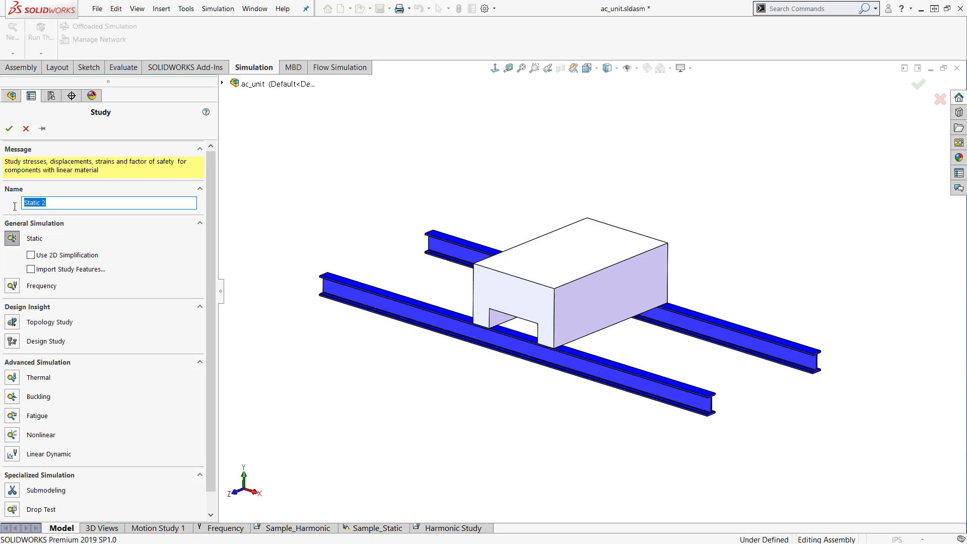
{"action": "type", "text": "strength test"}
Confirm the strength test study and lower the splitter to enlarge the assembly feature tree.
{"action": "left_click", "coordinate": [9, 129]}
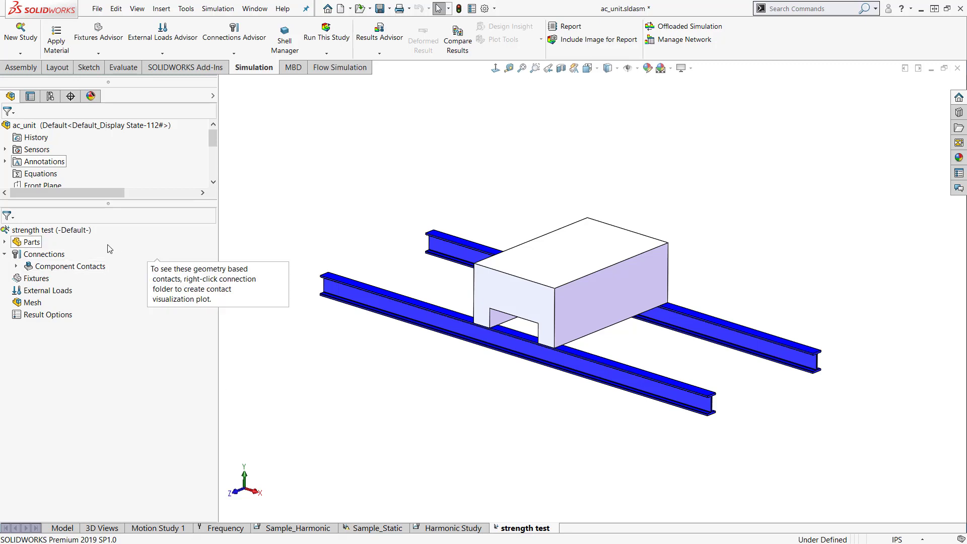
{"action": "left_click_drag", "start_coordinate": [90, 202], "coordinate": [94, 233]}
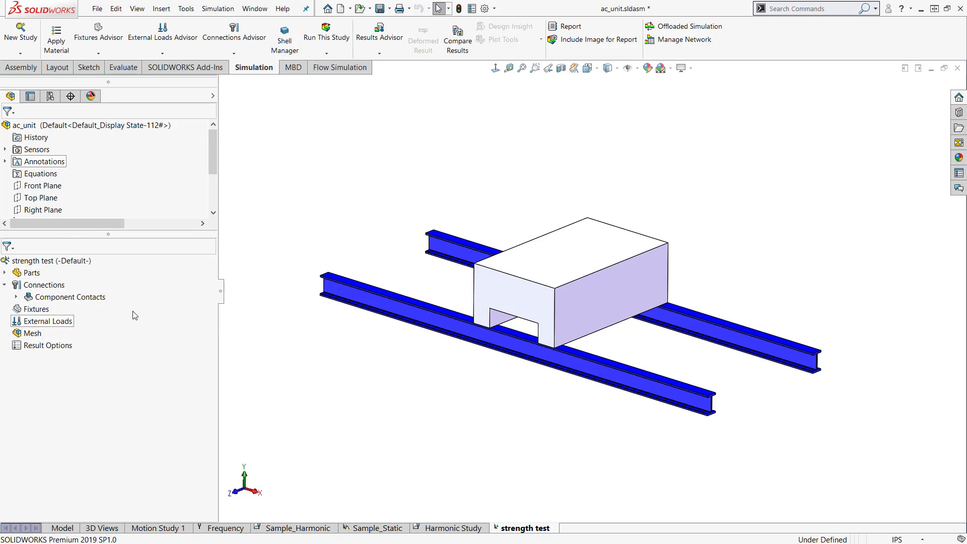
{"action": "mouse_move", "coordinate": [127, 286]}
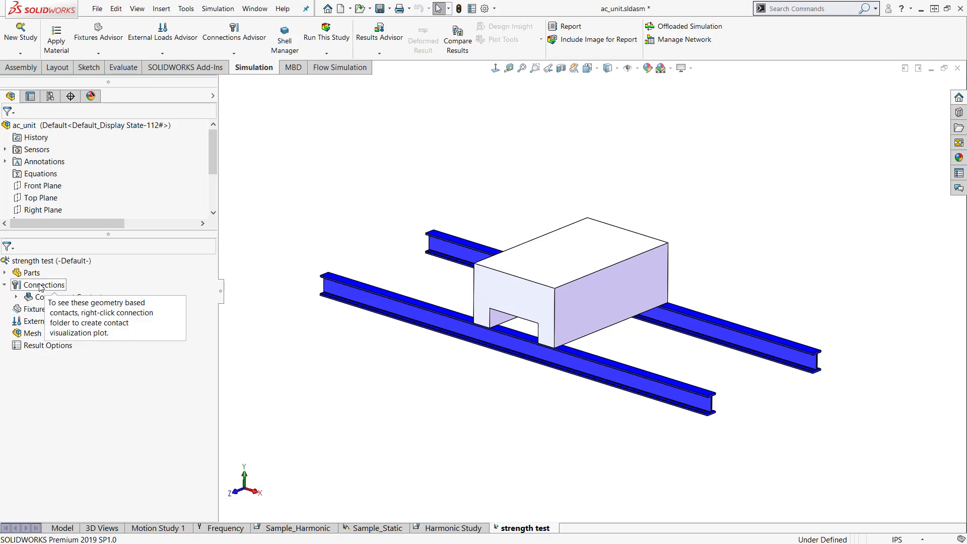
Exclude the ac_box-1 part from the analysis.
{"action": "left_click", "coordinate": [4, 273]}
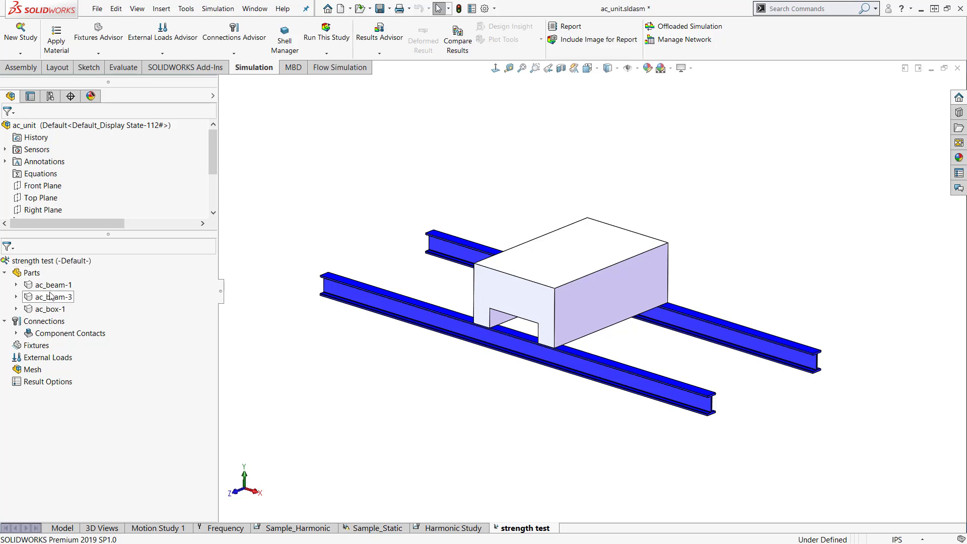
{"action": "left_click", "coordinate": [47, 310]}
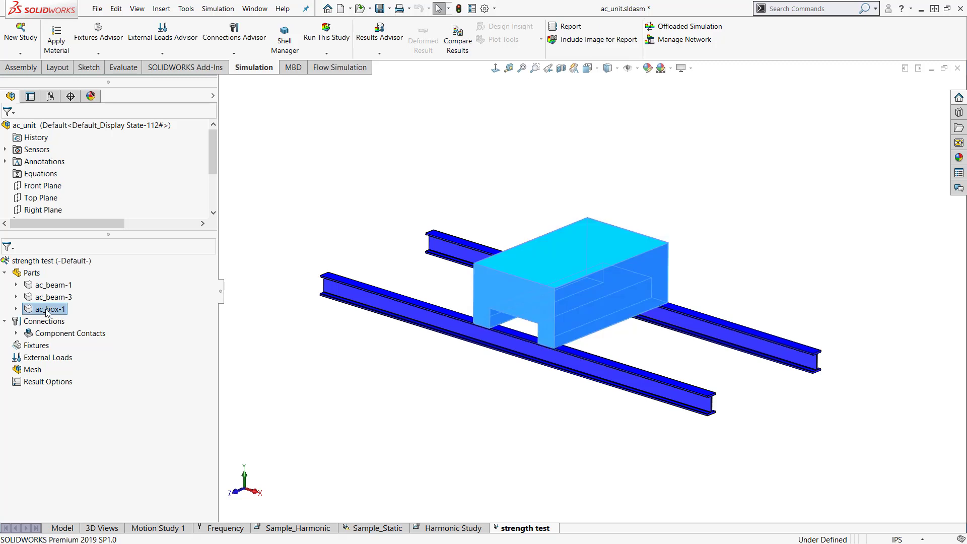
{"action": "right_click", "coordinate": [46, 311]}
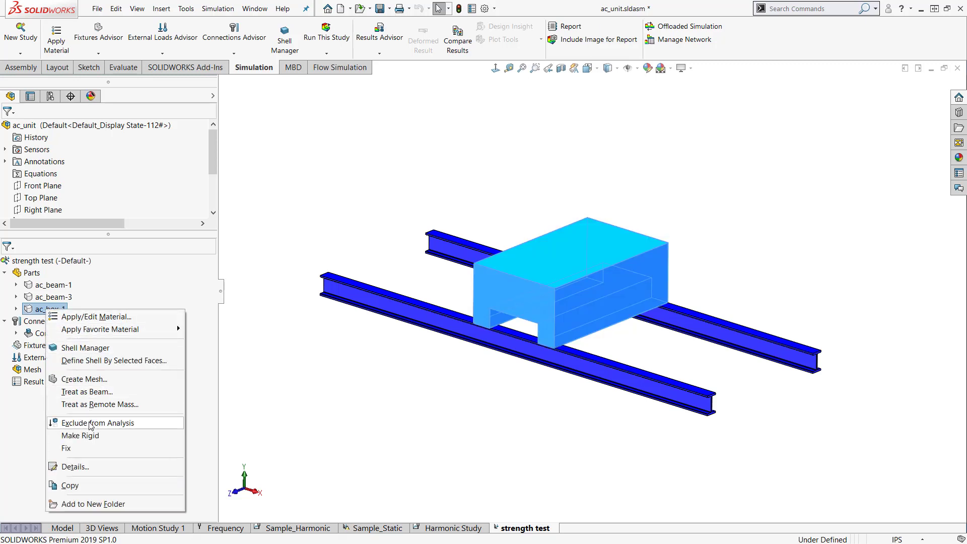
{"action": "left_click", "coordinate": [63, 427]}
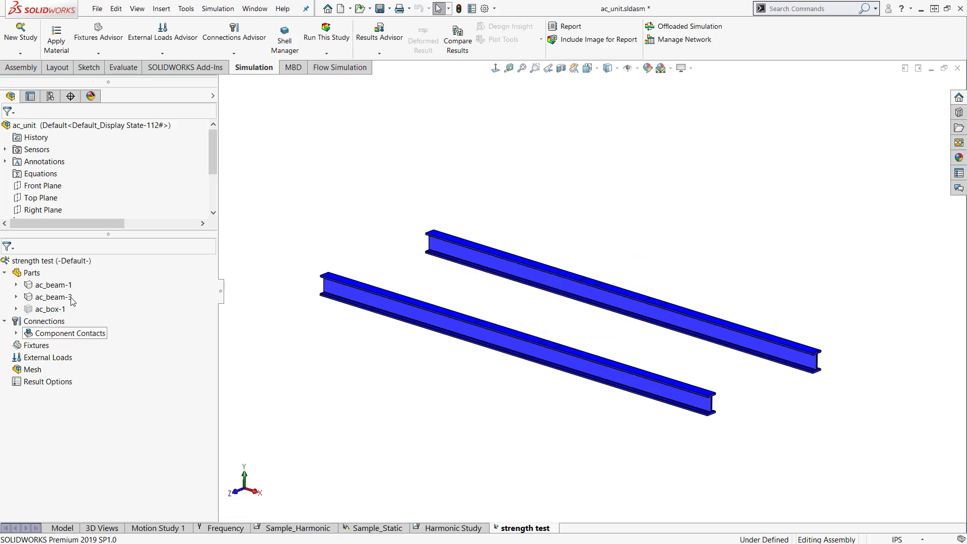
Apply Alloy Steel to all parts in the study.
{"action": "right_click", "coordinate": [31, 273]}
{"action": "left_click", "coordinate": [54, 283]}
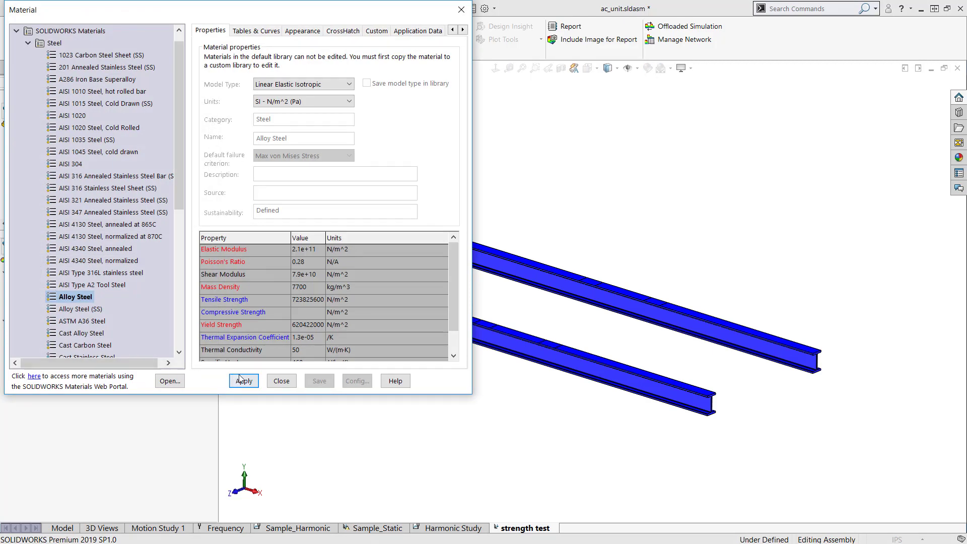
{"action": "mouse_move", "coordinate": [175, 142]}
{"action": "left_mouse_down"}
{"action": "mouse_move", "coordinate": [166, 281]}
{"action": "mouse_move", "coordinate": [175, 123]}
{"action": "left_mouse_up"}
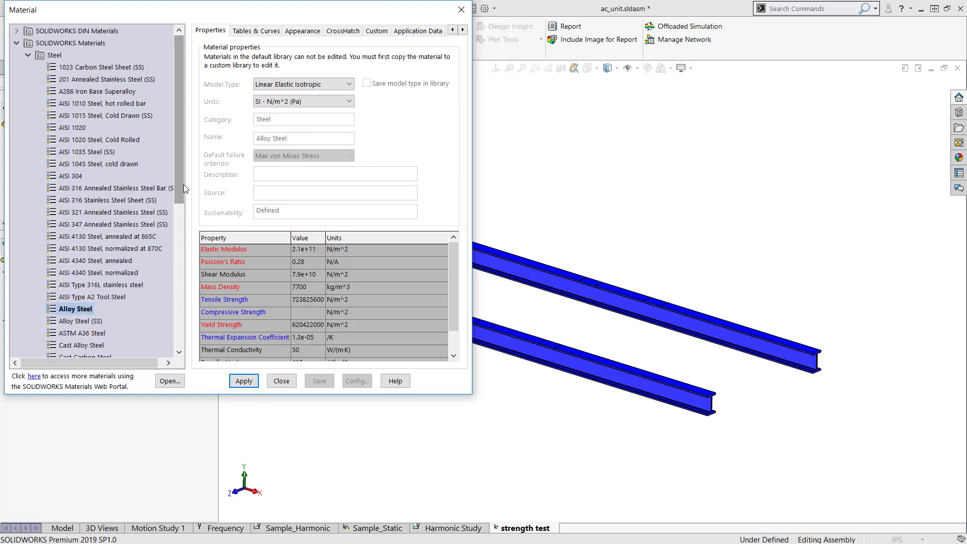
{"action": "left_click", "coordinate": [281, 381]}
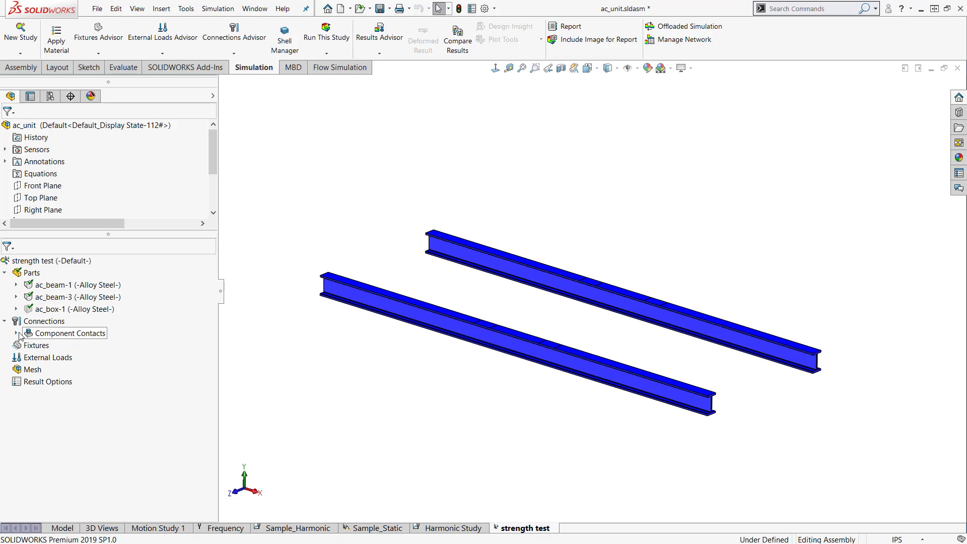
Keep the Global Contact under Component Contacts as Bonded, then collapse Connections.
{"action": "left_click", "coordinate": [18, 333]}
{"action": "left_click", "coordinate": [62, 347]}
{"action": "right_click", "coordinate": [62, 346]}
{"action": "left_click", "coordinate": [94, 358]}
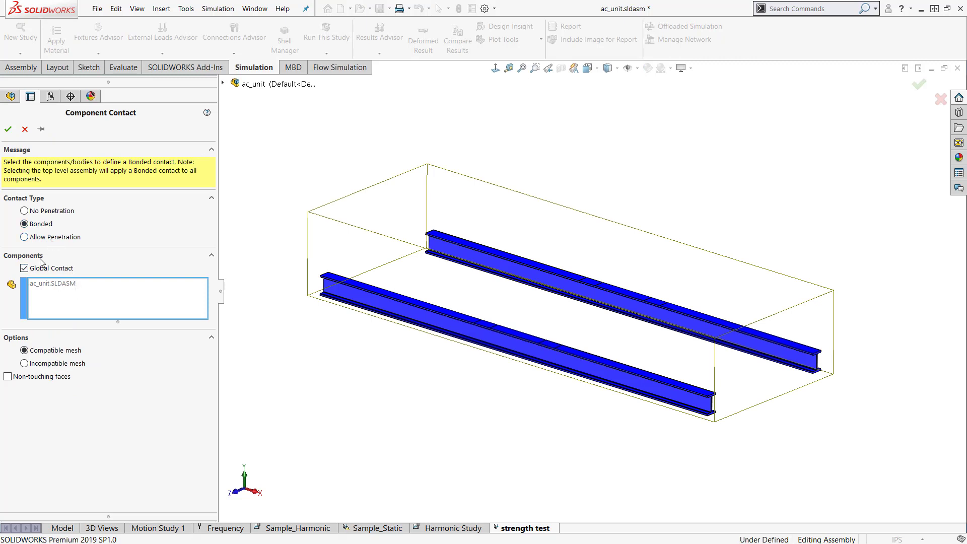
{"action": "left_click", "coordinate": [10, 128]}
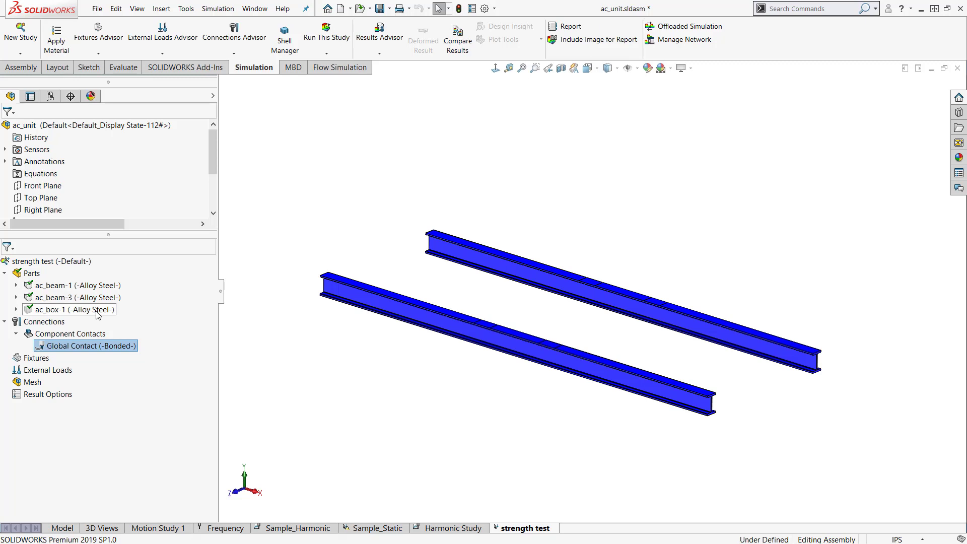
{"action": "left_click", "coordinate": [6, 322]}
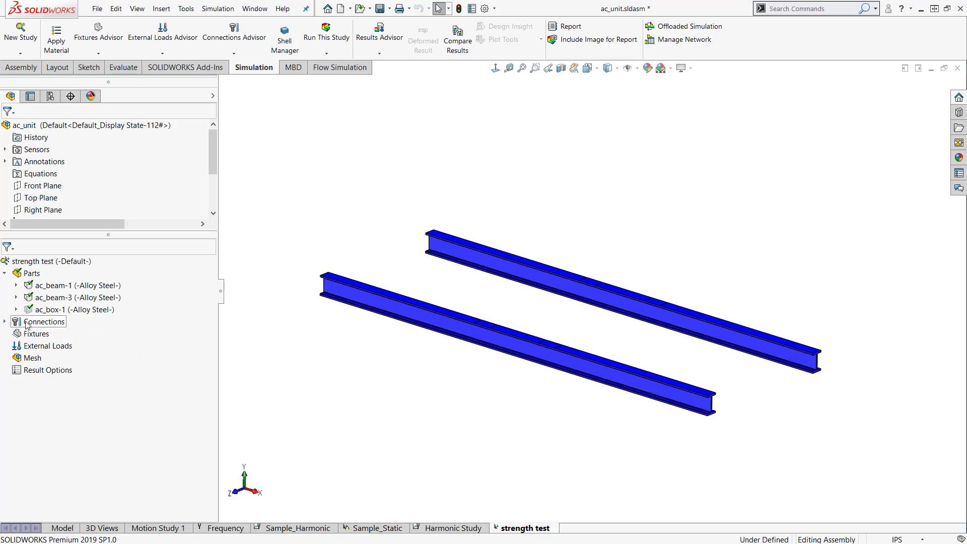
Add a Fixed Geometry fixture on one end face each of ac_beam-3 and ac_beam-1.
{"action": "right_click", "coordinate": [31, 333]}
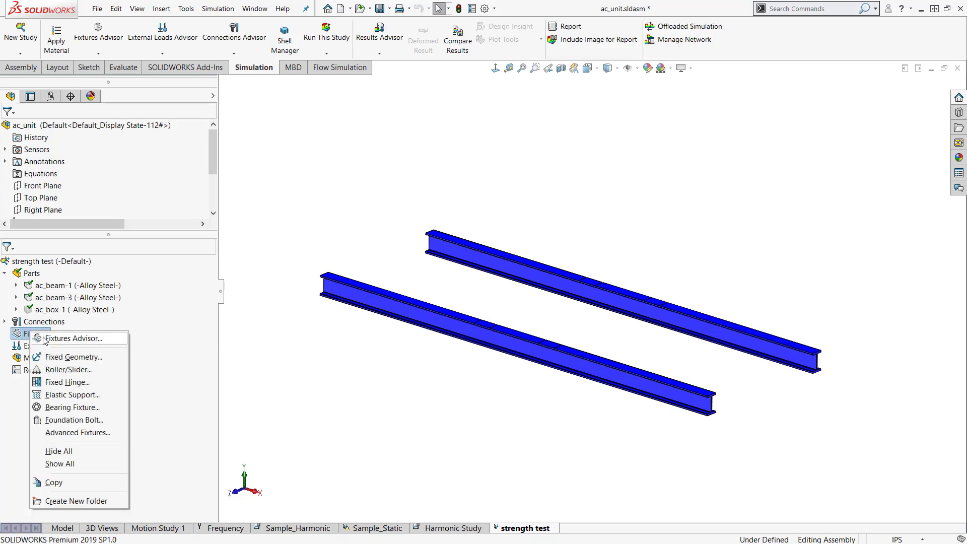
{"action": "left_click", "coordinate": [59, 357]}
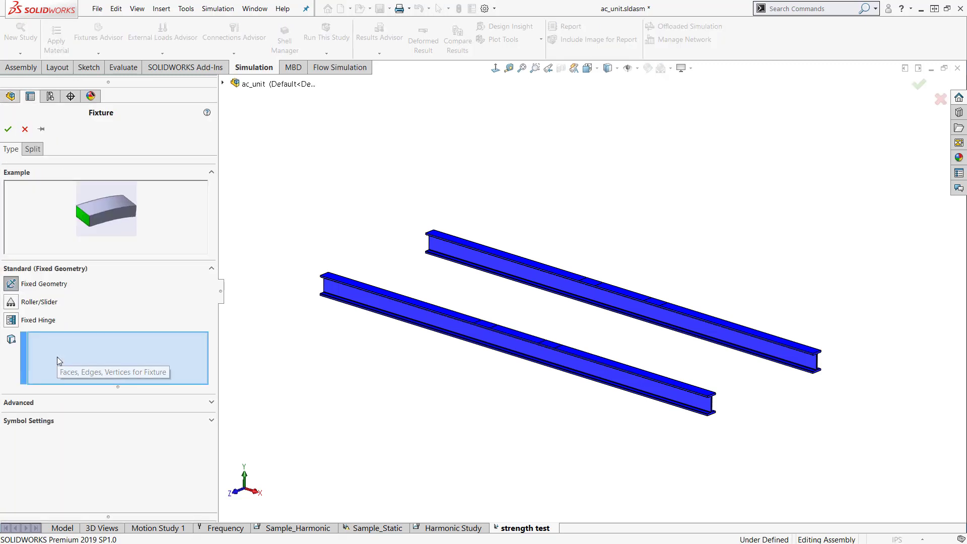
{"action": "mouse_move", "coordinate": [339, 343]}
{"action": "middle_mouse_down"}
{"action": "mouse_move", "coordinate": [402, 298]}
{"action": "mouse_move", "coordinate": [424, 358]}
{"action": "mouse_move", "coordinate": [325, 344]}
{"action": "middle_mouse_up"}
{"action": "scroll", "coordinate": [509, 356], "scroll_direction": "down", "scroll_amount": 8}
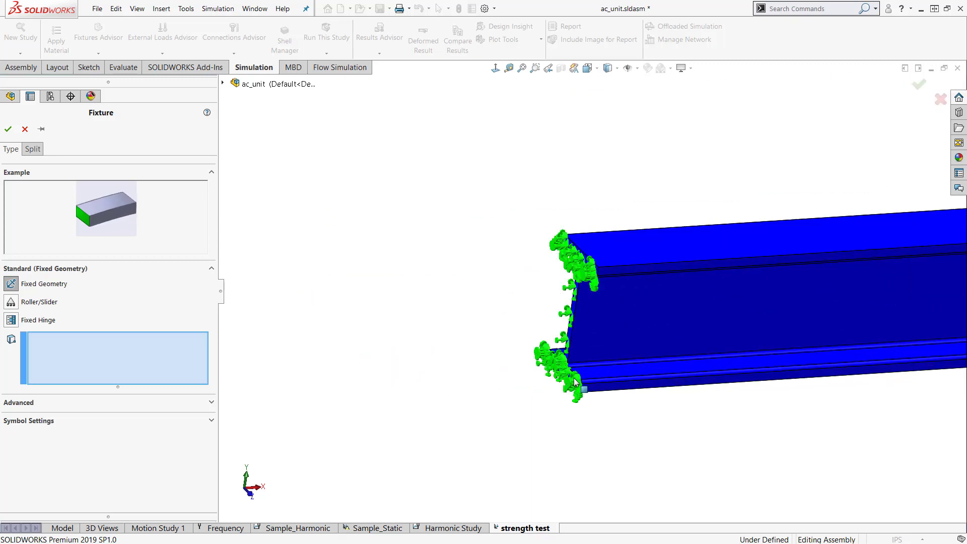
{"action": "left_click", "coordinate": [574, 382]}
{"action": "scroll", "coordinate": [575, 382], "scroll_direction": "up", "scroll_amount": 5}
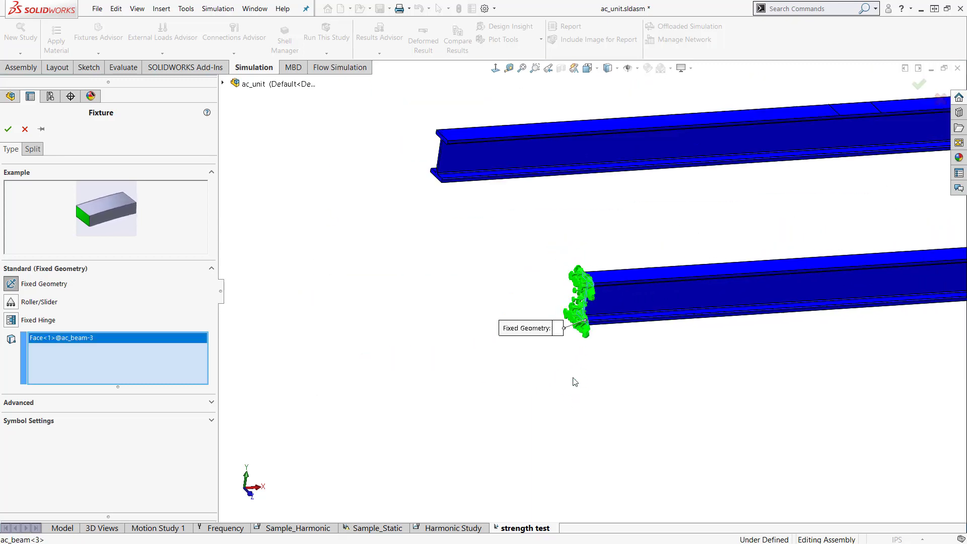
{"action": "left_click", "coordinate": [438, 181]}
{"action": "scroll", "coordinate": [600, 212], "scroll_direction": "up", "scroll_amount": 6}
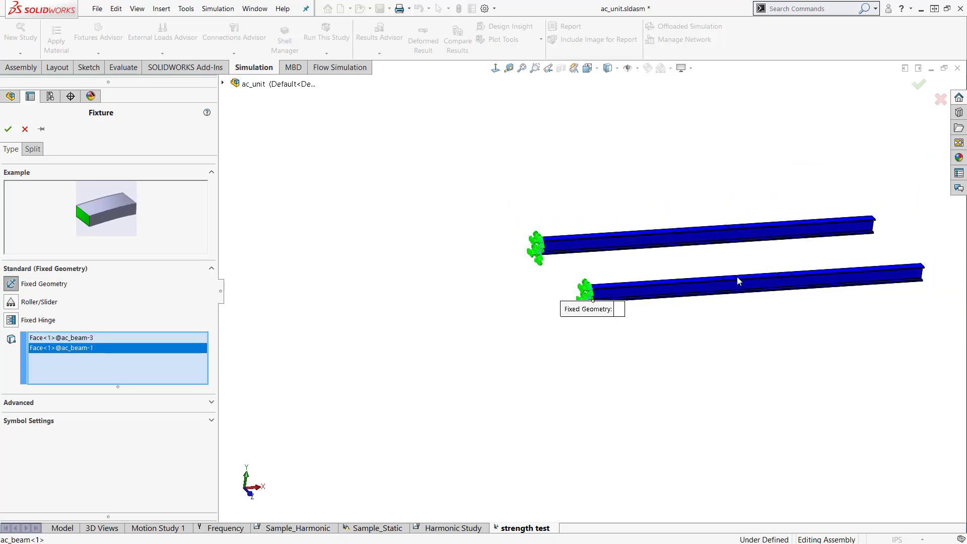
{"action": "middle_click_drag", "start_coordinate": [749, 295], "coordinate": [785, 276]}
{"action": "scroll", "coordinate": [785, 276], "scroll_direction": "down", "scroll_amount": 2}
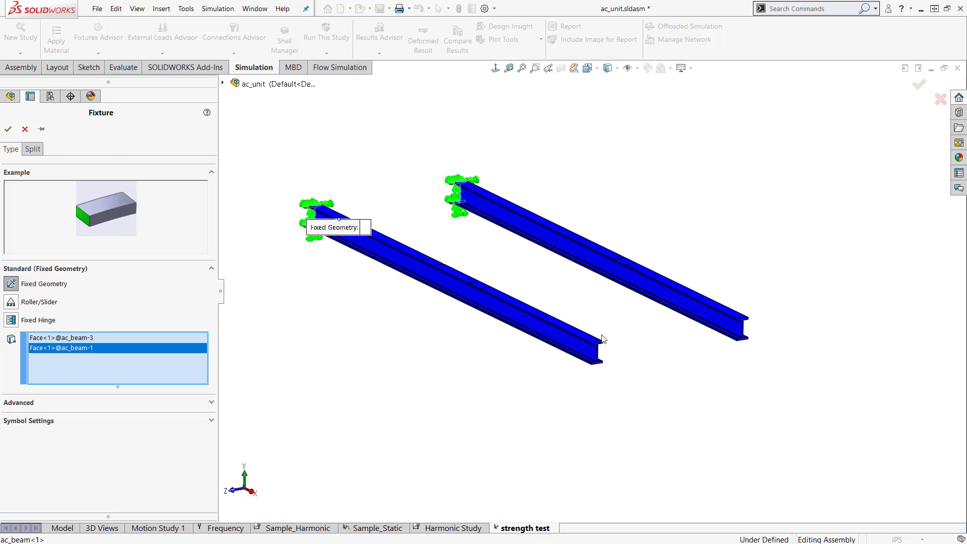
{"action": "scroll", "coordinate": [599, 342], "scroll_direction": "down", "scroll_amount": 5}
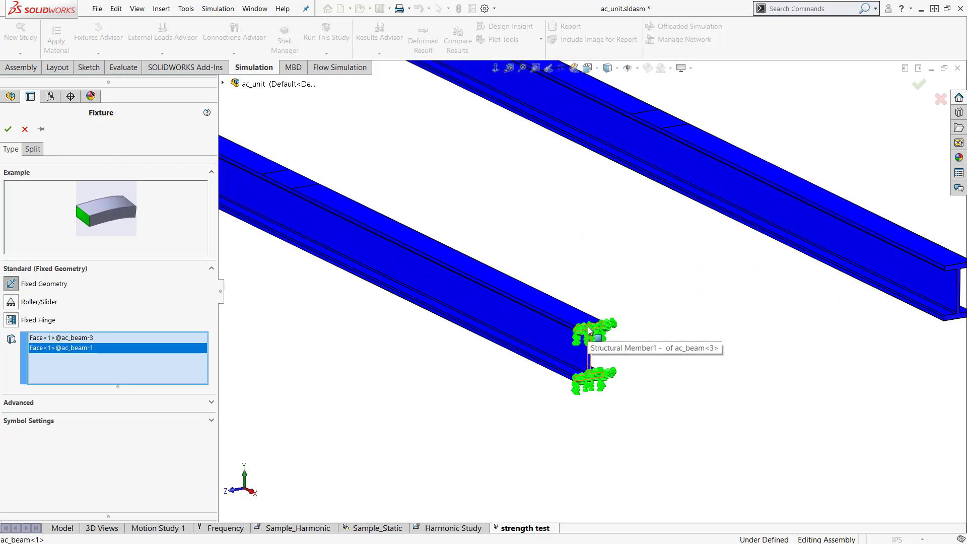
{"action": "left_click", "coordinate": [8, 130]}
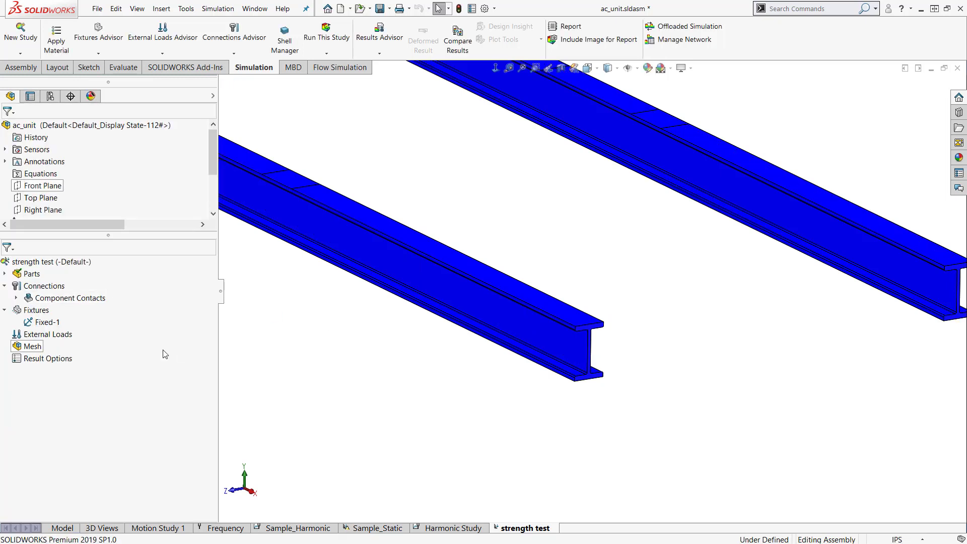
Suppress the Fixed-1 fixture.
{"action": "left_click", "coordinate": [40, 323]}
{"action": "right_click", "coordinate": [39, 324]}
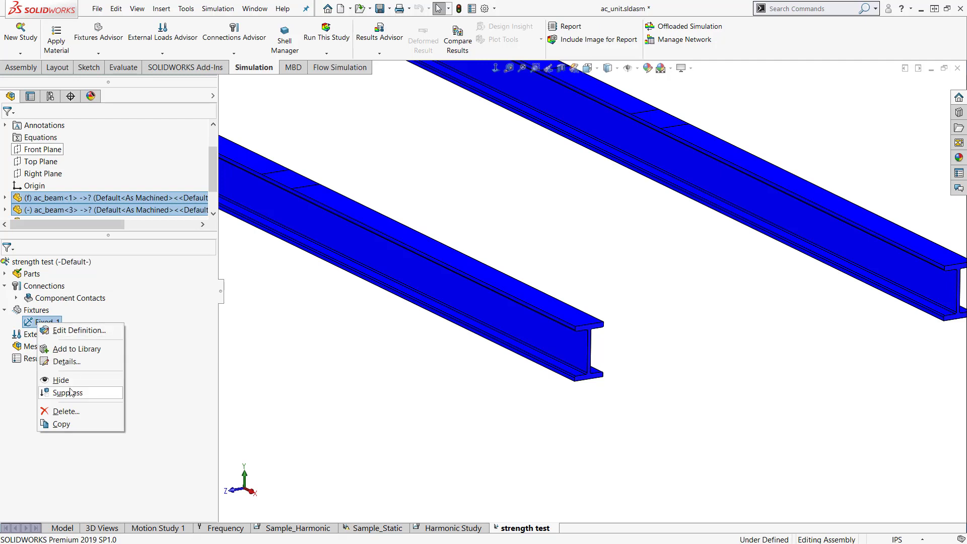
{"action": "left_click", "coordinate": [67, 393]}
Start a new Fixed Geometry fixture on end edges of both beams and ac_beam-1's top flange split-line edge.
{"action": "right_click", "coordinate": [41, 311]}
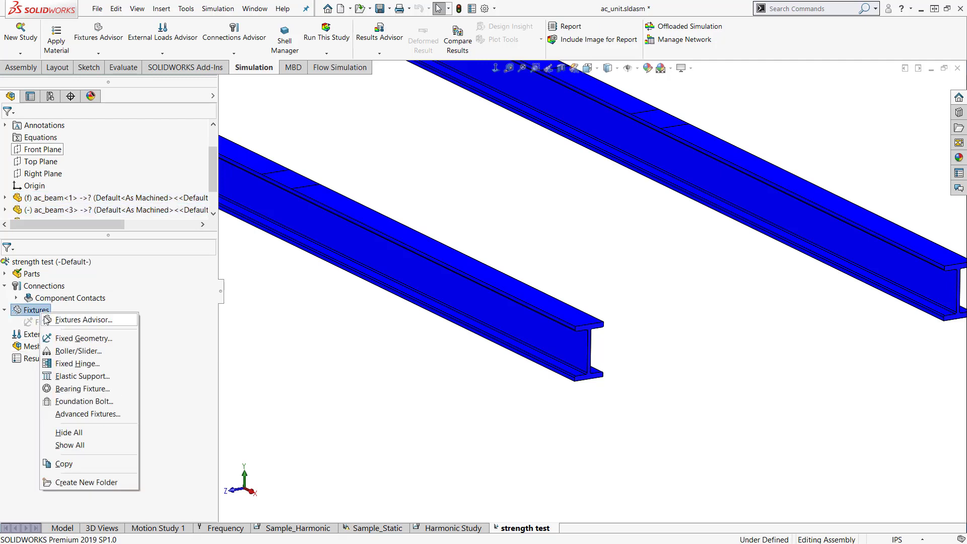
{"action": "left_click", "coordinate": [63, 340]}
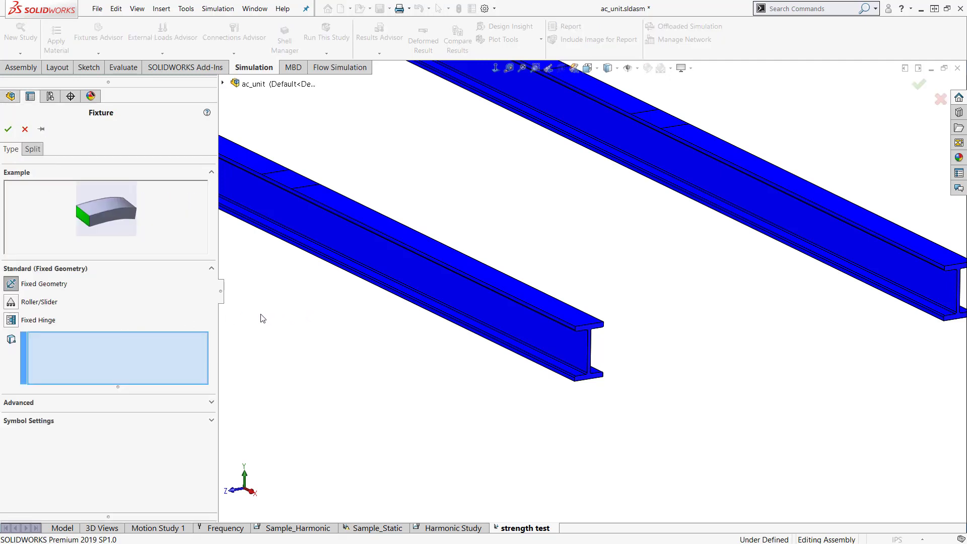
{"action": "scroll", "coordinate": [328, 242], "scroll_direction": "up", "scroll_amount": 5}
{"action": "middle_click_drag", "start_coordinate": [328, 242], "coordinate": [447, 258]}
{"action": "scroll", "coordinate": [449, 328], "scroll_direction": "down", "scroll_amount": 8}
{"action": "scroll", "coordinate": [576, 312], "scroll_direction": "down", "scroll_amount": 1}
{"action": "left_click", "coordinate": [579, 318]}
{"action": "scroll", "coordinate": [444, 171], "scroll_direction": "up", "scroll_amount": 3}
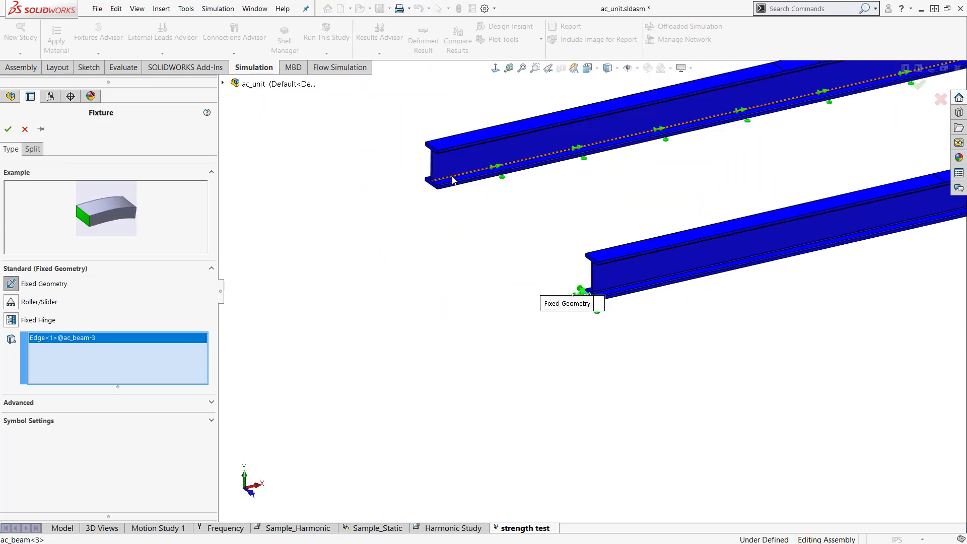
{"action": "scroll", "coordinate": [438, 188], "scroll_direction": "down", "scroll_amount": 1}
{"action": "scroll", "coordinate": [438, 188], "scroll_direction": "down", "scroll_amount": 4}
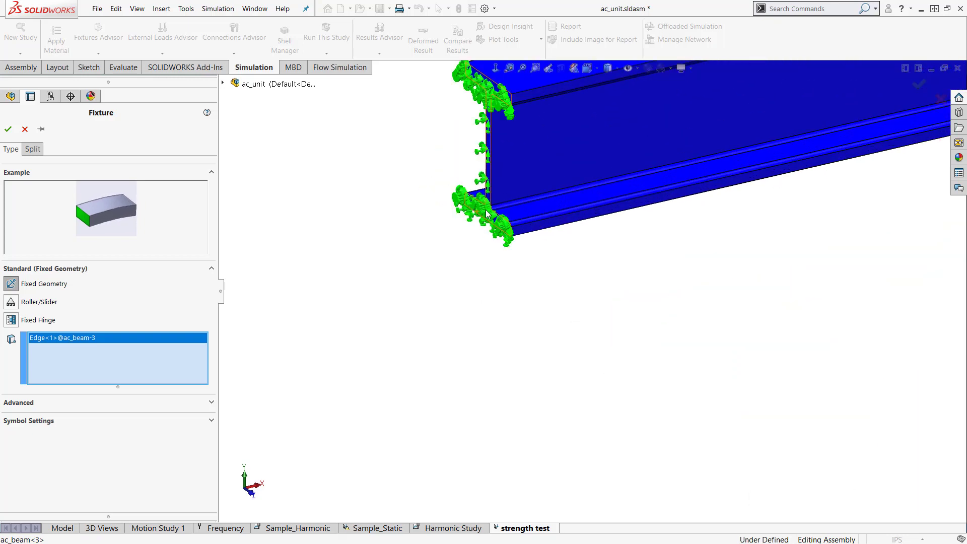
{"action": "left_click", "coordinate": [483, 222]}
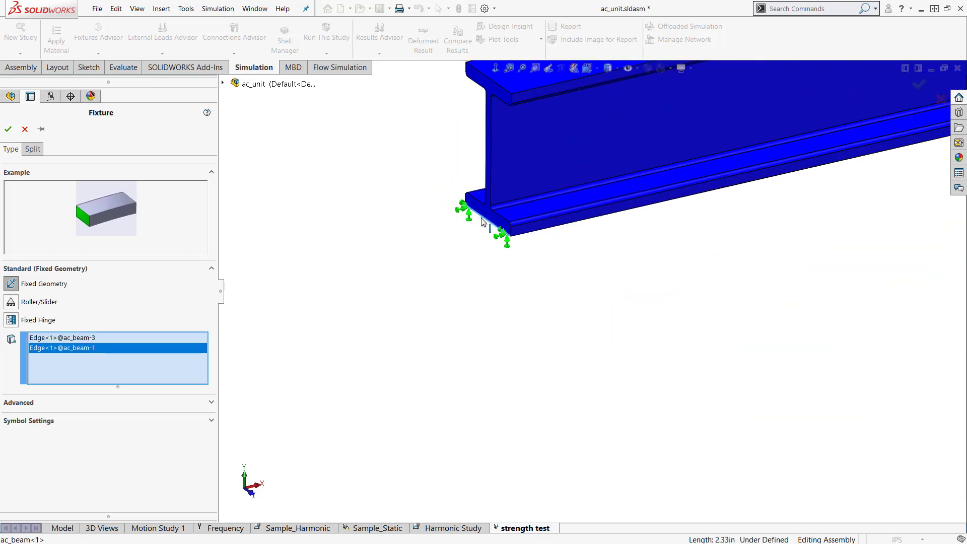
{"action": "scroll", "coordinate": [487, 220], "scroll_direction": "up", "scroll_amount": 2}
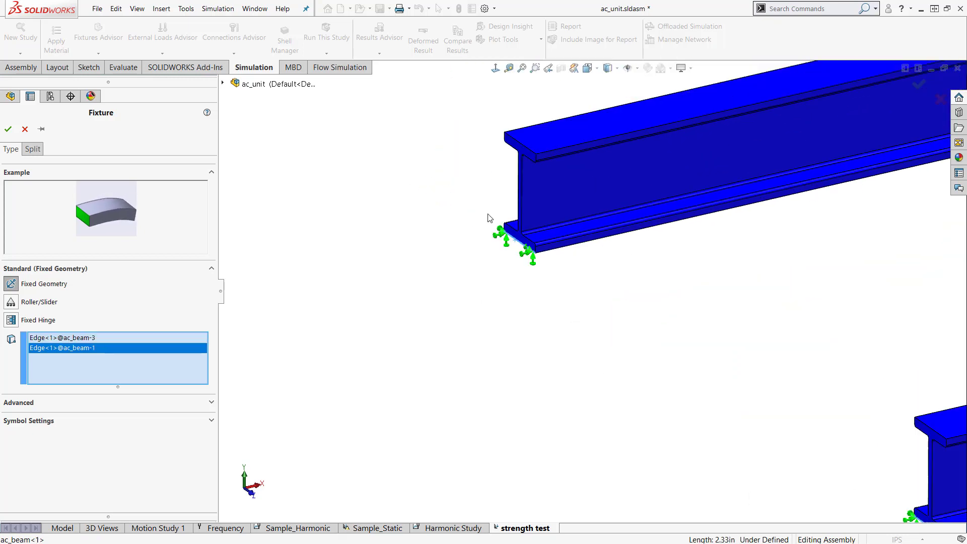
{"action": "left_click", "coordinate": [525, 147]}
Add the remaining flange edges on ac_beam-3 and ac_beam-1, then confirm Fixed-2.
{"action": "middle_click_drag", "start_coordinate": [859, 423], "coordinate": [732, 338], "text": "ctrl"}
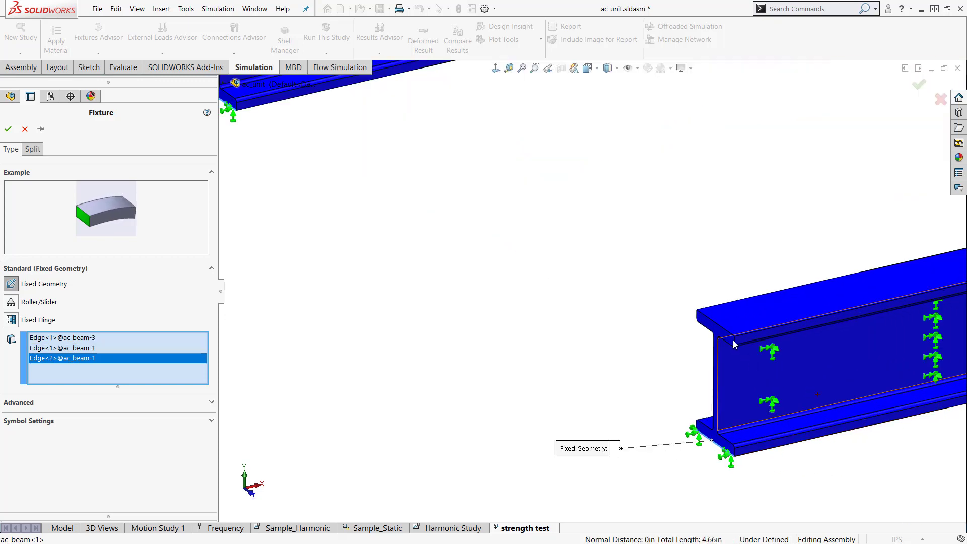
{"action": "left_click", "coordinate": [721, 327]}
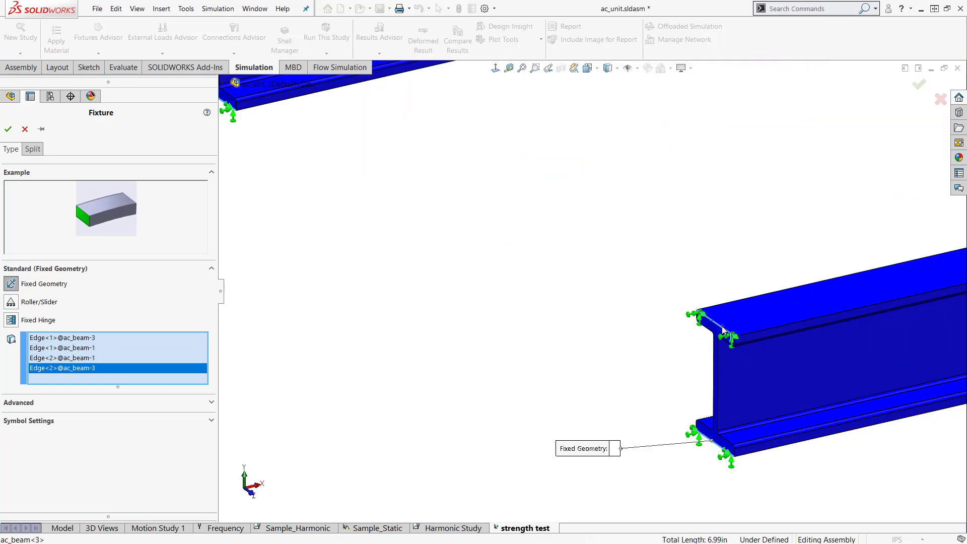
{"action": "scroll", "coordinate": [725, 328], "scroll_direction": "up", "scroll_amount": 3}
{"action": "middle_click_drag", "start_coordinate": [731, 330], "coordinate": [765, 263]}
{"action": "scroll", "coordinate": [697, 282], "scroll_direction": "down", "scroll_amount": 5}
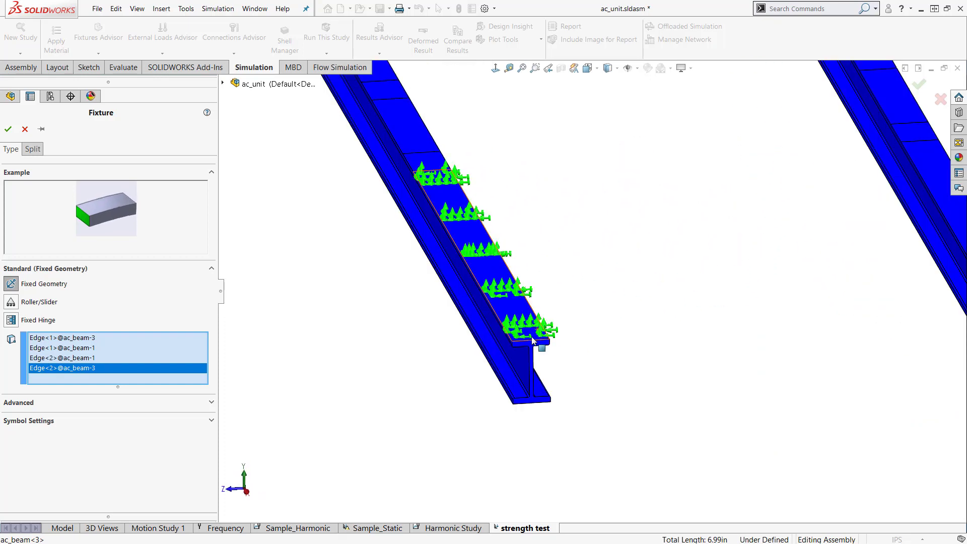
{"action": "left_click", "coordinate": [532, 344]}
{"action": "left_click", "coordinate": [535, 402]}
{"action": "scroll", "coordinate": [767, 355], "scroll_direction": "up", "scroll_amount": 3}
{"action": "scroll", "coordinate": [767, 354], "scroll_direction": "down", "scroll_amount": 3}
{"action": "left_click", "coordinate": [702, 250]}
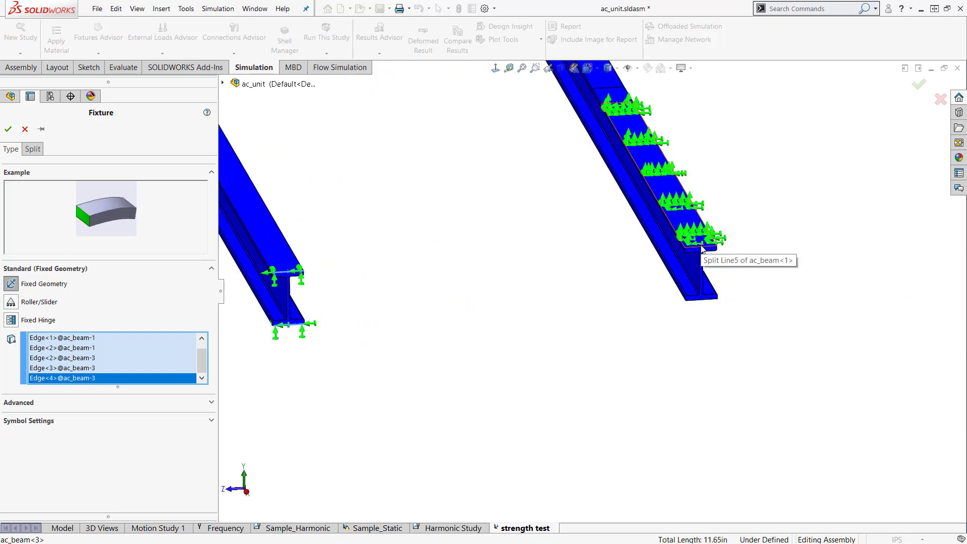
{"action": "scroll", "coordinate": [703, 251], "scroll_direction": "down", "scroll_amount": 3}
{"action": "left_click", "coordinate": [703, 251]}
{"action": "left_click", "coordinate": [631, 267]}
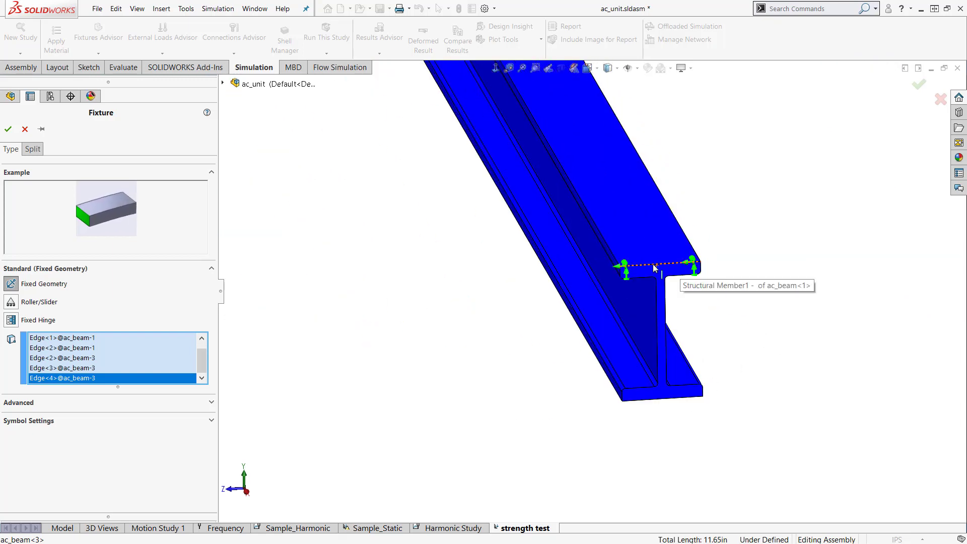
{"action": "left_click", "coordinate": [627, 269]}
{"action": "left_click", "coordinate": [650, 400]}
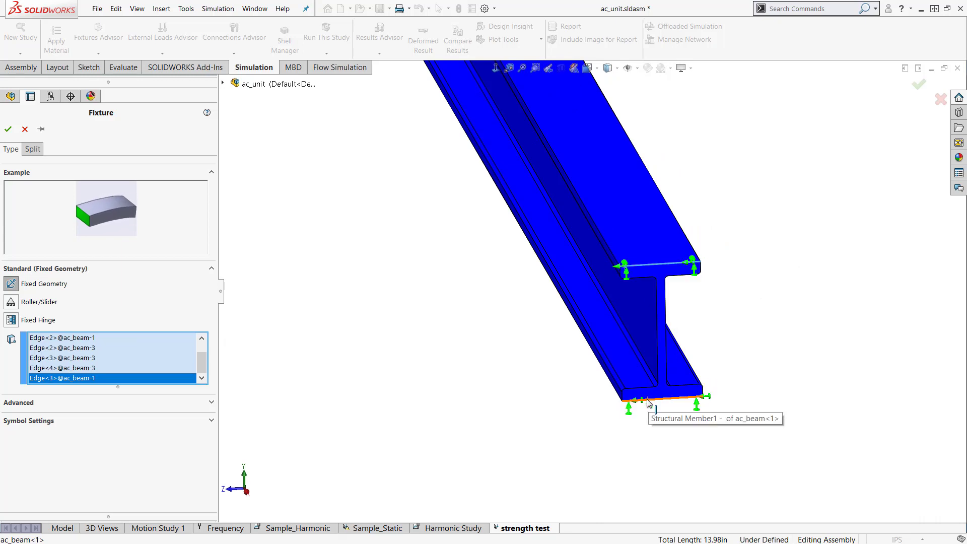
{"action": "left_click", "coordinate": [8, 130]}
Start a Force load in English (IPS) units and enter the 15 lbf value.
{"action": "key", "text": "f"}
{"action": "middle_click_drag", "start_coordinate": [281, 205], "coordinate": [399, 204]}
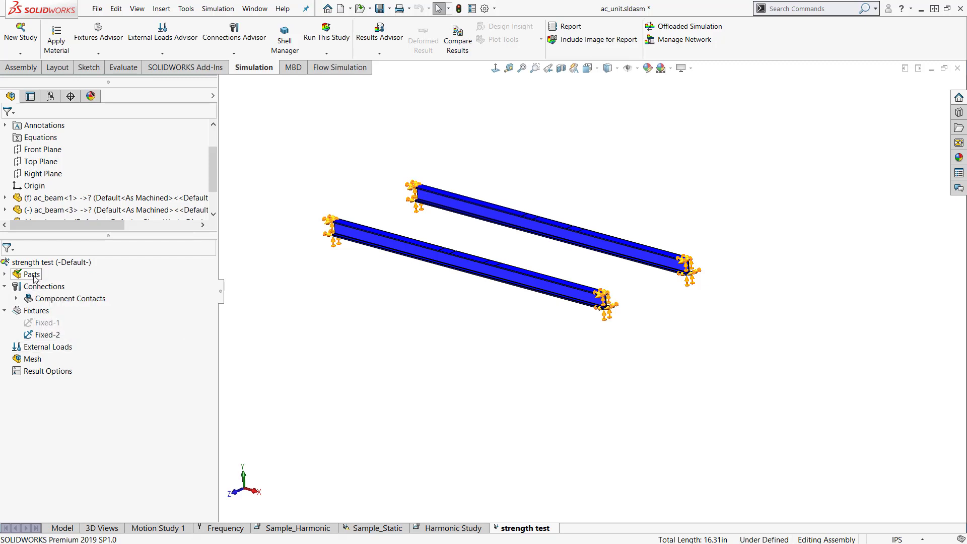
{"action": "right_click", "coordinate": [40, 349]}
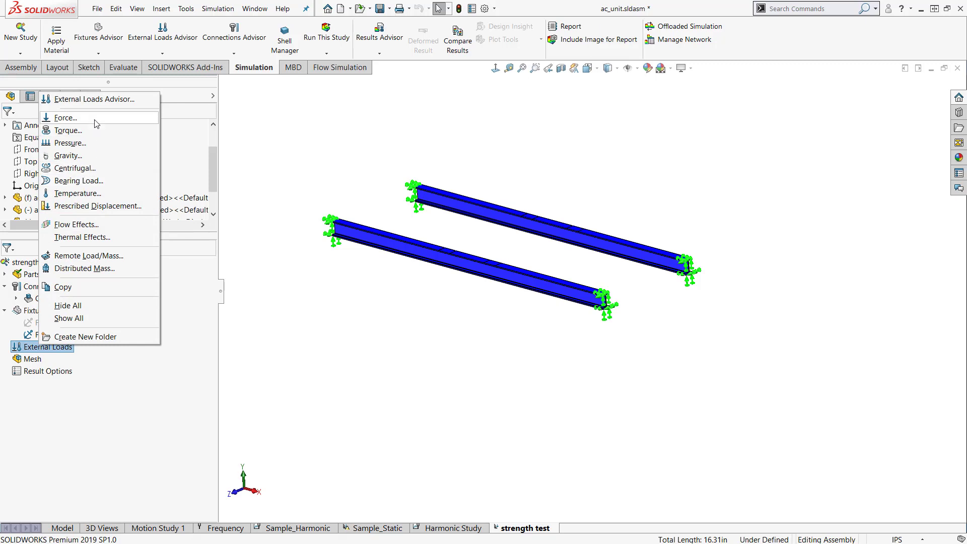
{"action": "left_click", "coordinate": [65, 118]}
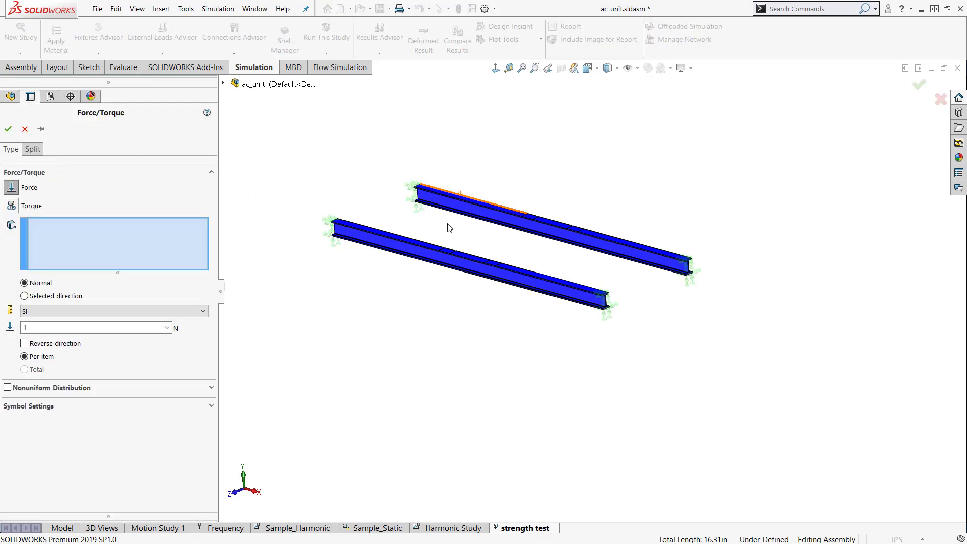
{"action": "scroll", "coordinate": [448, 235], "scroll_direction": "down", "scroll_amount": 5}
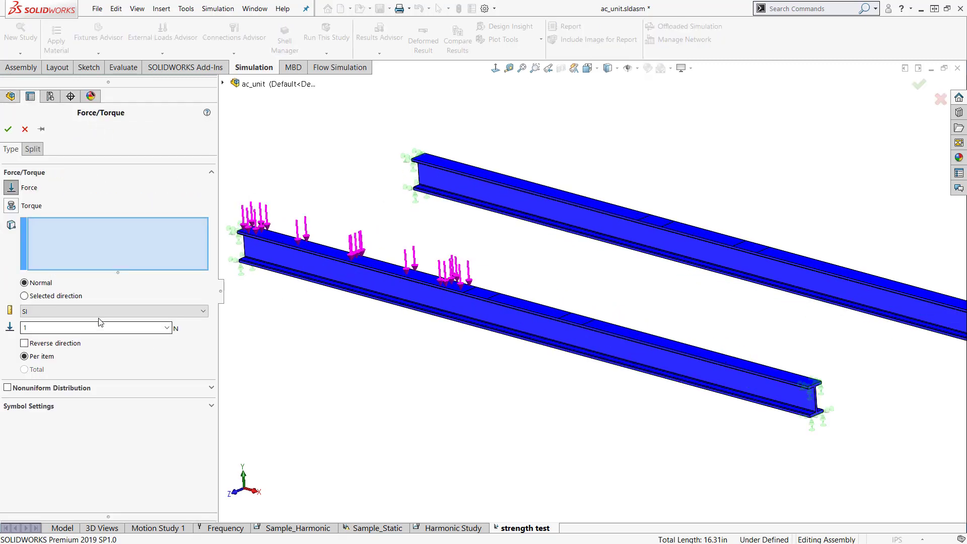
{"action": "left_click", "coordinate": [86, 311]}
{"action": "left_click", "coordinate": [83, 332]}
{"action": "double_click", "coordinate": [81, 328]}
{"action": "type", "text": "60"}
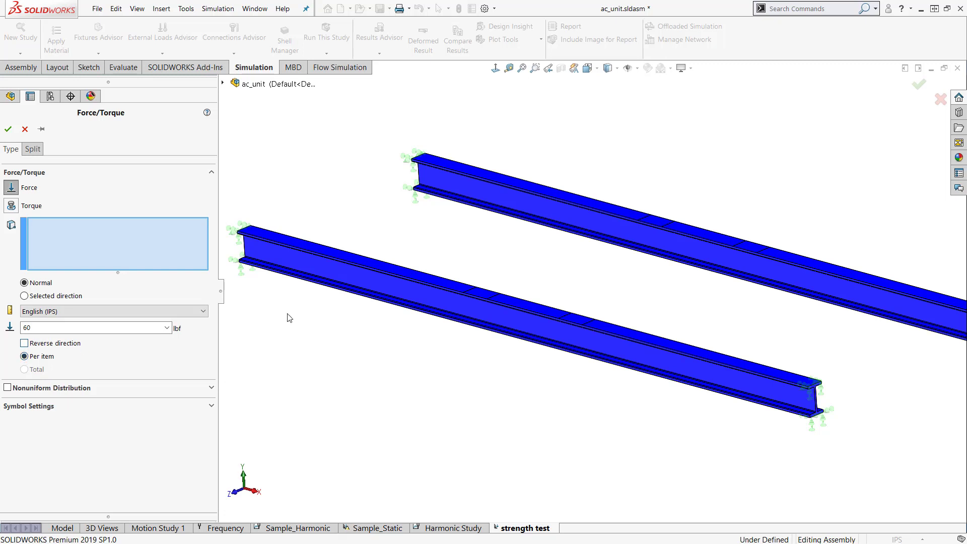
{"action": "scroll", "coordinate": [491, 280], "scroll_direction": "down", "scroll_amount": 2}
Apply the force to two split faces on each I-beam, keeping it Per item.
{"action": "left_click", "coordinate": [499, 307]}
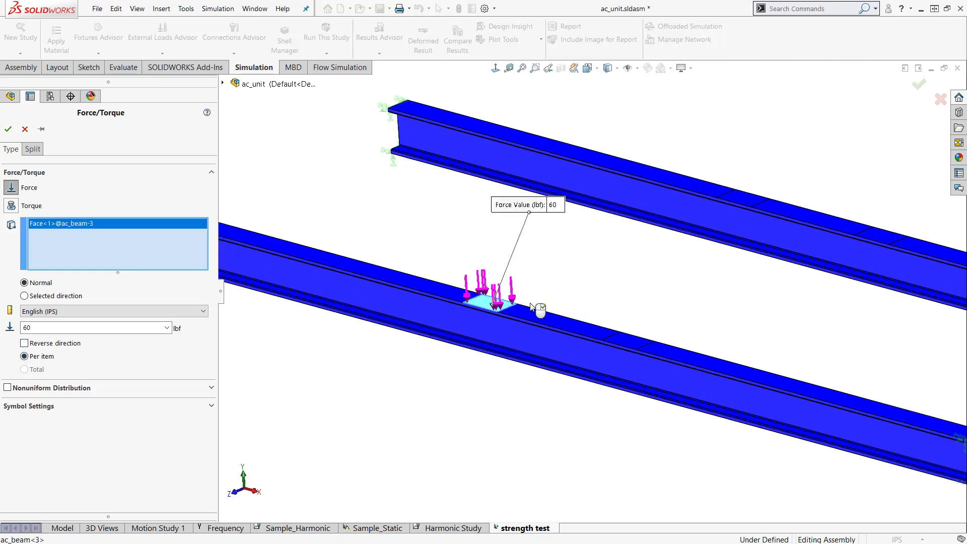
{"action": "left_click", "coordinate": [630, 338]}
{"action": "left_click", "coordinate": [737, 196]}
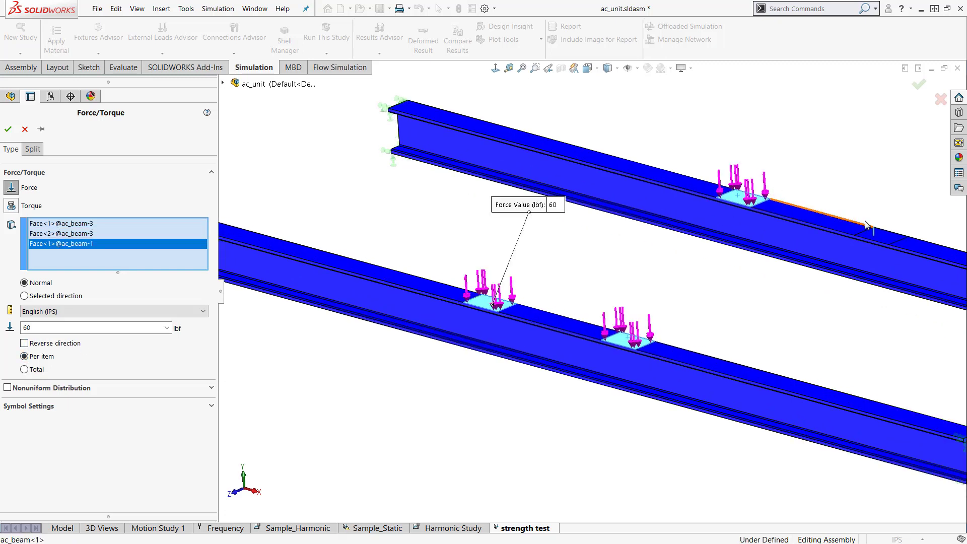
{"action": "left_click", "coordinate": [890, 235]}
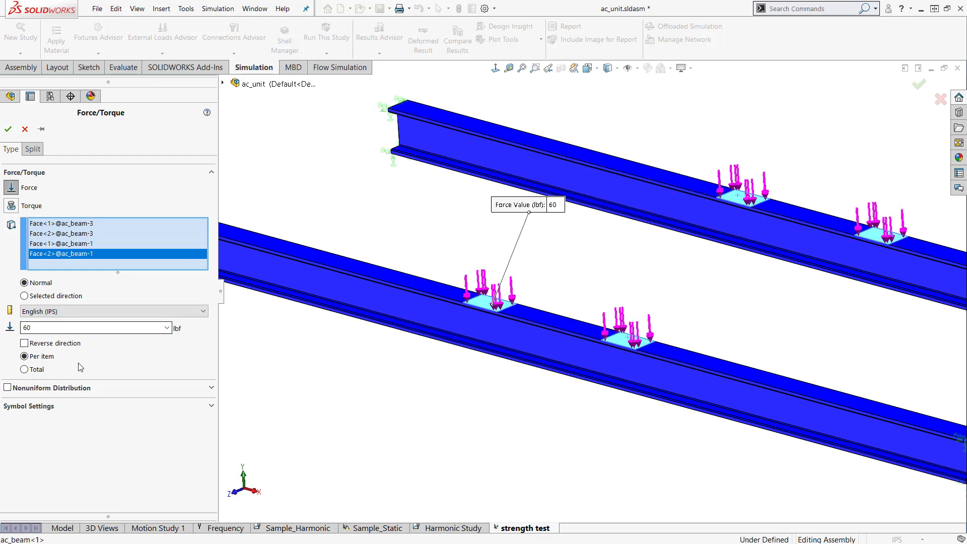
{"action": "left_click", "coordinate": [24, 369]}
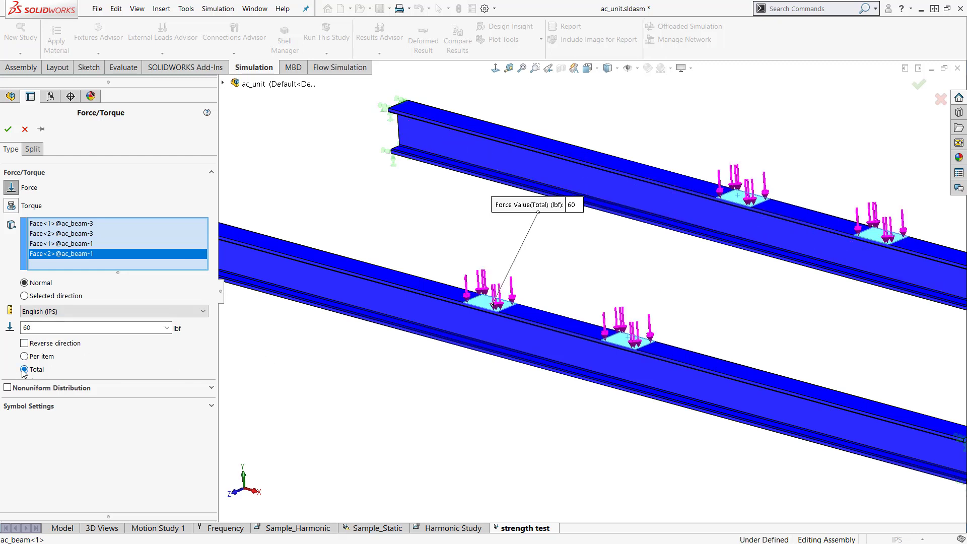
{"action": "double_click", "coordinate": [26, 327]}
{"action": "left_click", "coordinate": [24, 356]}
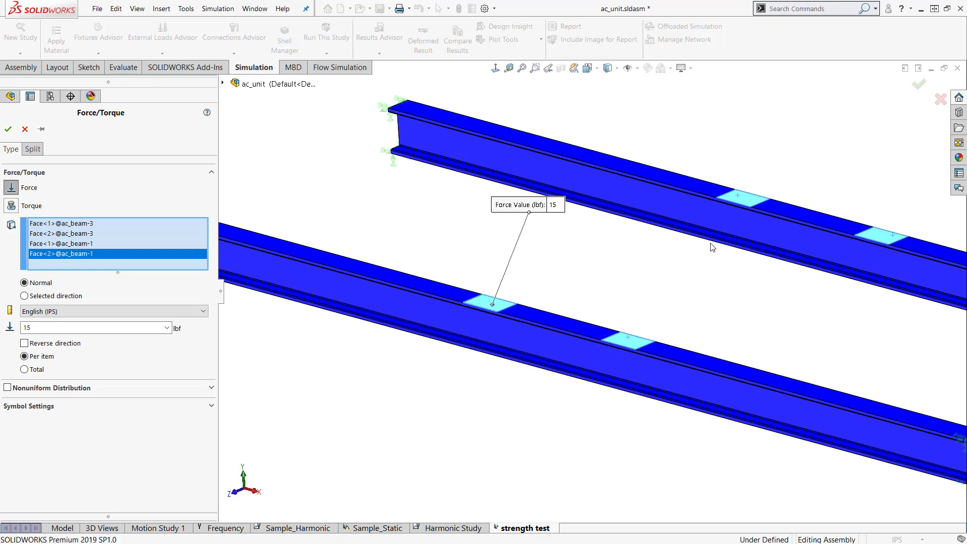
{"action": "scroll", "coordinate": [384, 182], "scroll_direction": "down", "scroll_amount": 5}
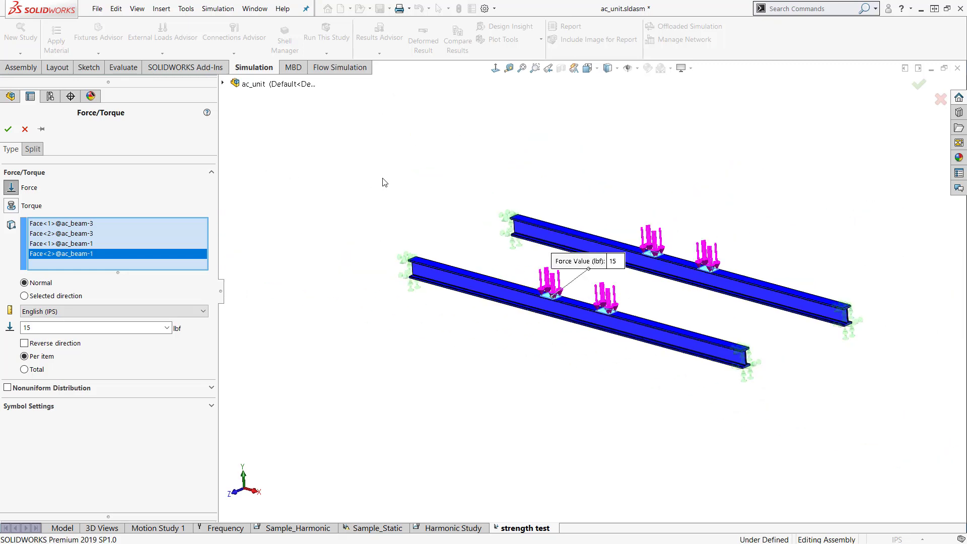
Confirm the force, then mesh at default Standard settings and run the study.
{"action": "left_click", "coordinate": [8, 130]}
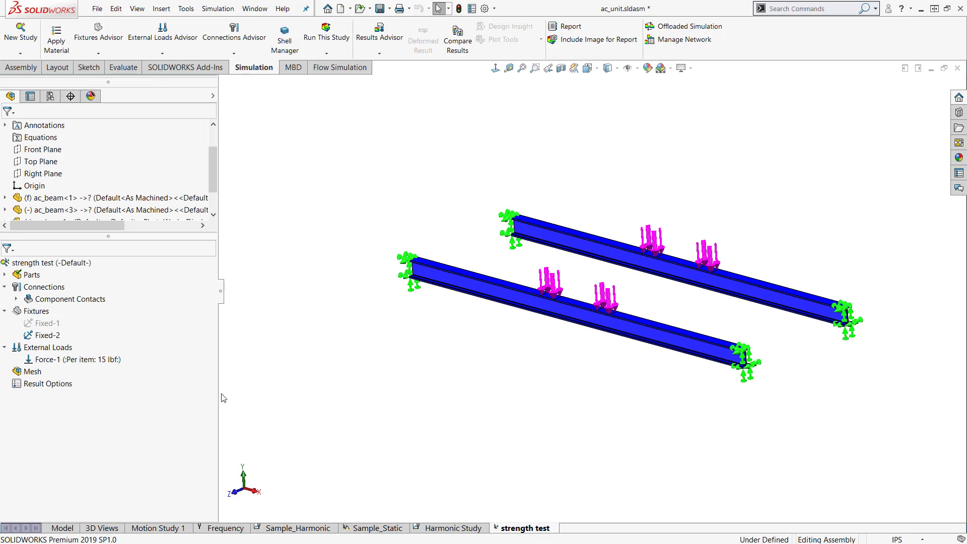
{"action": "right_click", "coordinate": [32, 371]}
{"action": "left_click", "coordinate": [73, 200]}
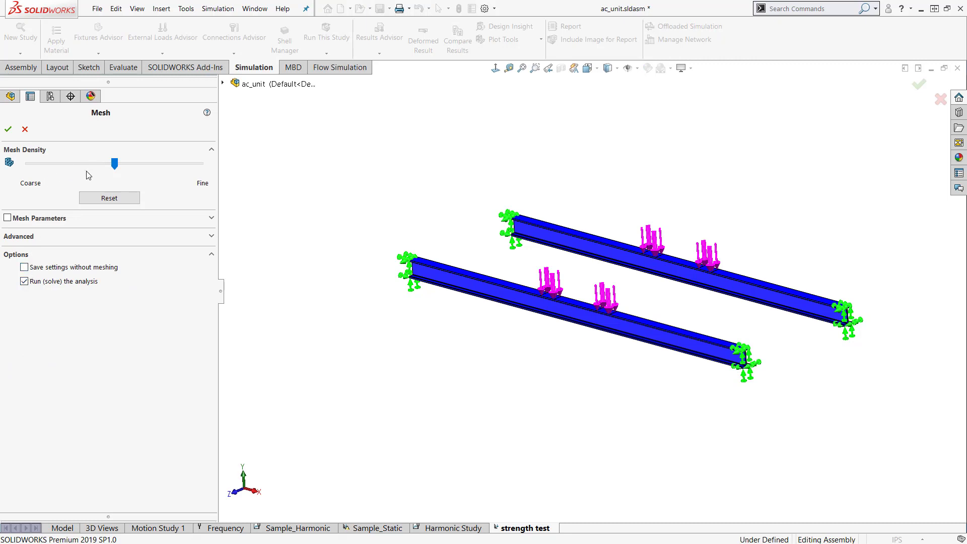
{"action": "left_click_drag", "start_coordinate": [113, 164], "coordinate": [30, 185]}
{"action": "left_click", "coordinate": [30, 219]}
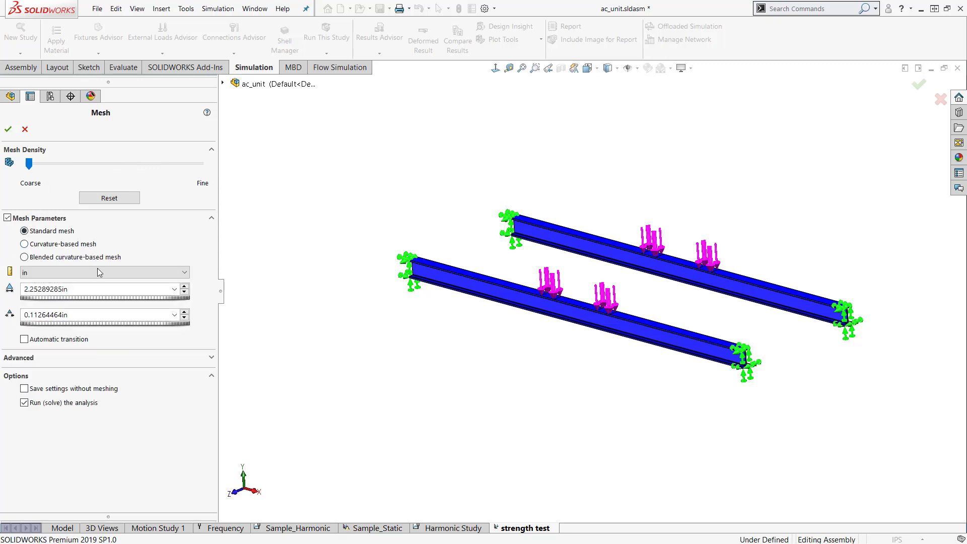
{"action": "left_click", "coordinate": [61, 245]}
{"action": "mouse_move", "coordinate": [94, 299]}
{"action": "left_mouse_down"}
{"action": "mouse_move", "coordinate": [103, 300]}
{"action": "mouse_move", "coordinate": [88, 302]}
{"action": "left_mouse_up"}
{"action": "left_click", "coordinate": [126, 198]}
{"action": "left_click", "coordinate": [56, 232]}
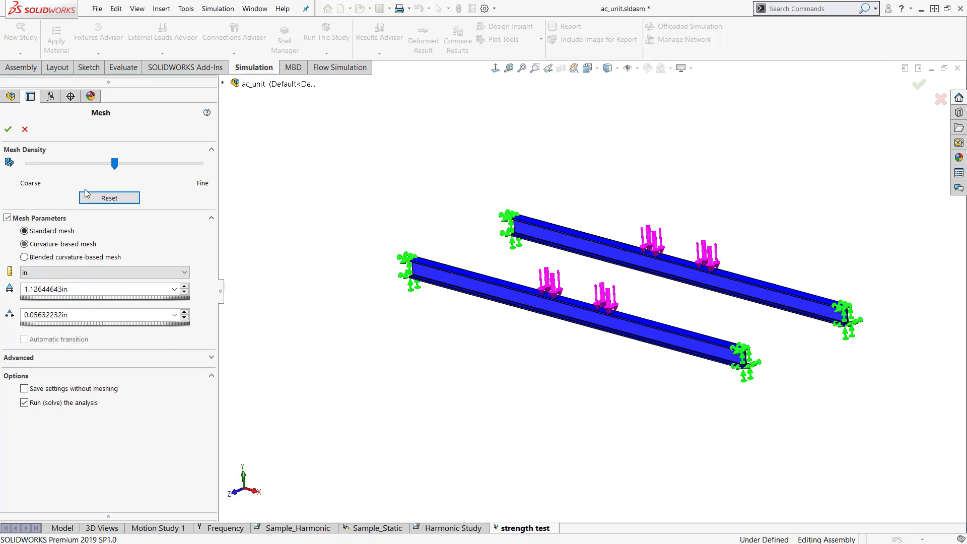
{"action": "left_click", "coordinate": [80, 198]}
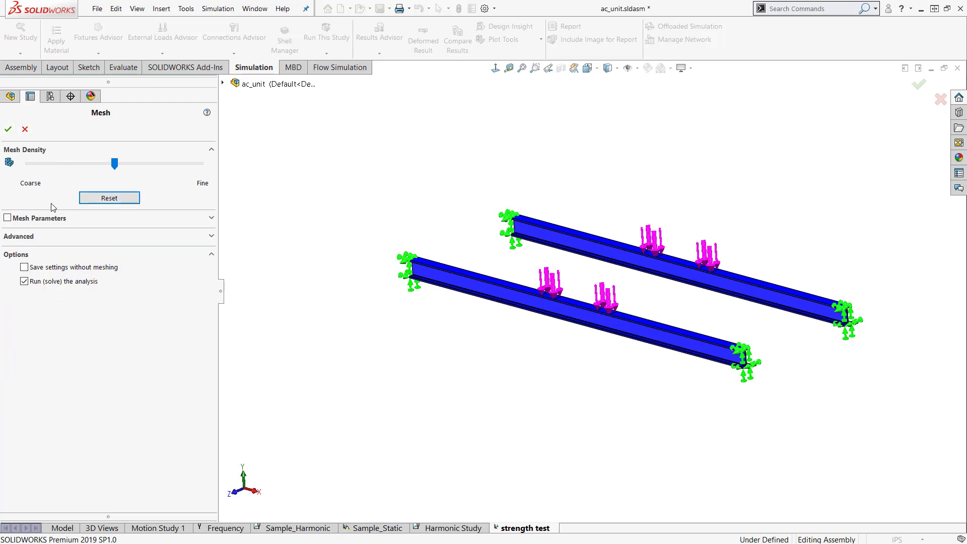
{"action": "left_click", "coordinate": [7, 126]}
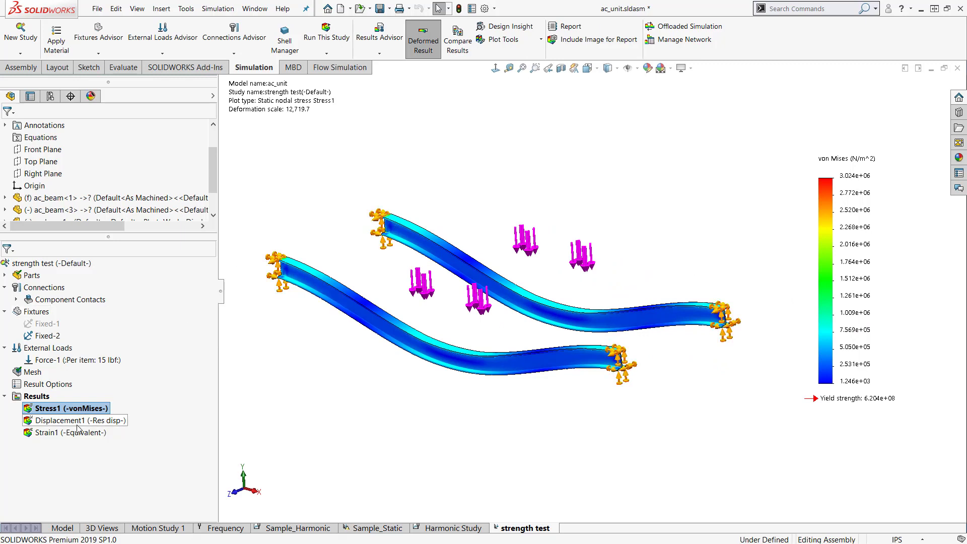
Show the Displacement1 plot, peaking at 1.917e-02 mm mid-span on both beams.
{"action": "double_click", "coordinate": [77, 425]}
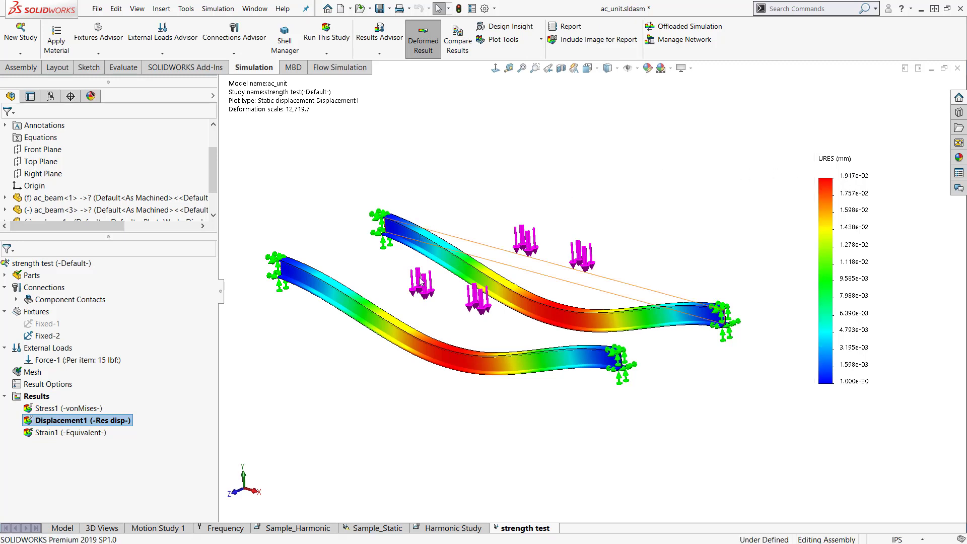
Edit Stress1 for true-scale deformation, psi units and floating legend numbers, peaking at 438.546 psi.
{"action": "double_click", "coordinate": [37, 408]}
{"action": "right_click", "coordinate": [38, 410]}
{"action": "left_click", "coordinate": [88, 197]}
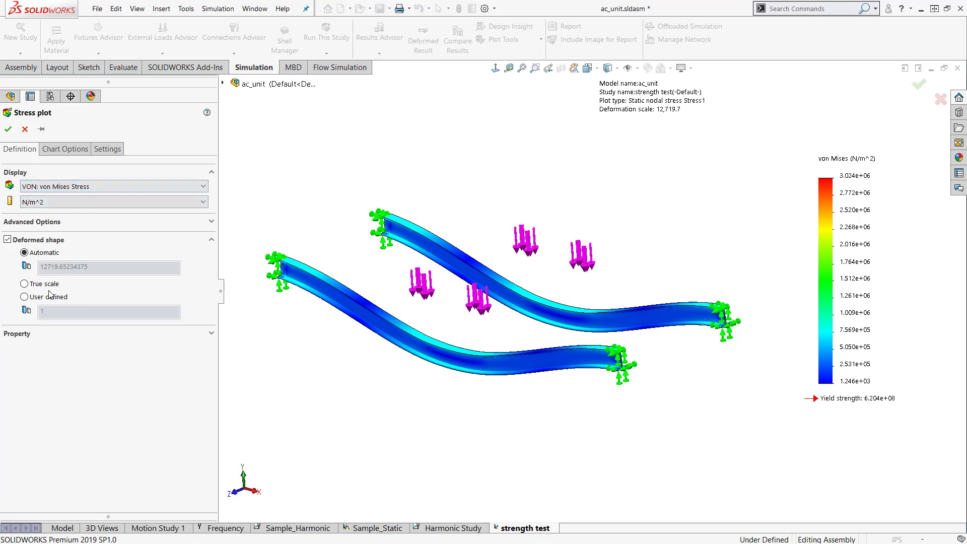
{"action": "left_click", "coordinate": [50, 285]}
{"action": "left_click", "coordinate": [69, 202]}
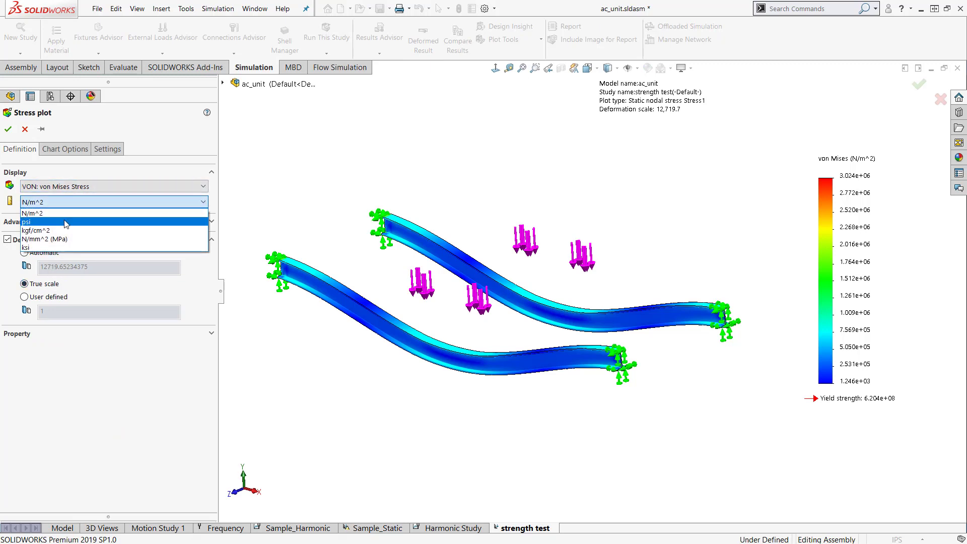
{"action": "left_click", "coordinate": [66, 222]}
{"action": "left_click", "coordinate": [69, 153]}
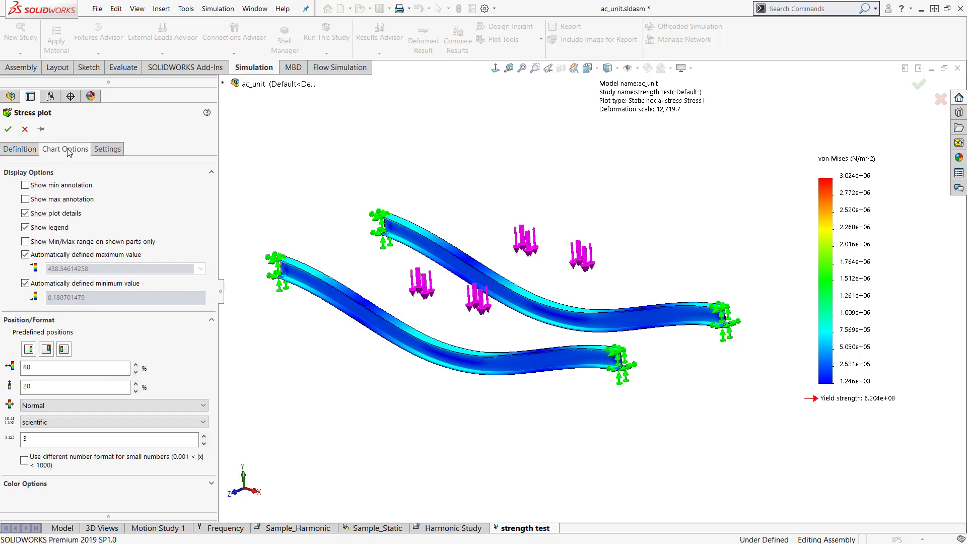
{"action": "left_click", "coordinate": [78, 421]}
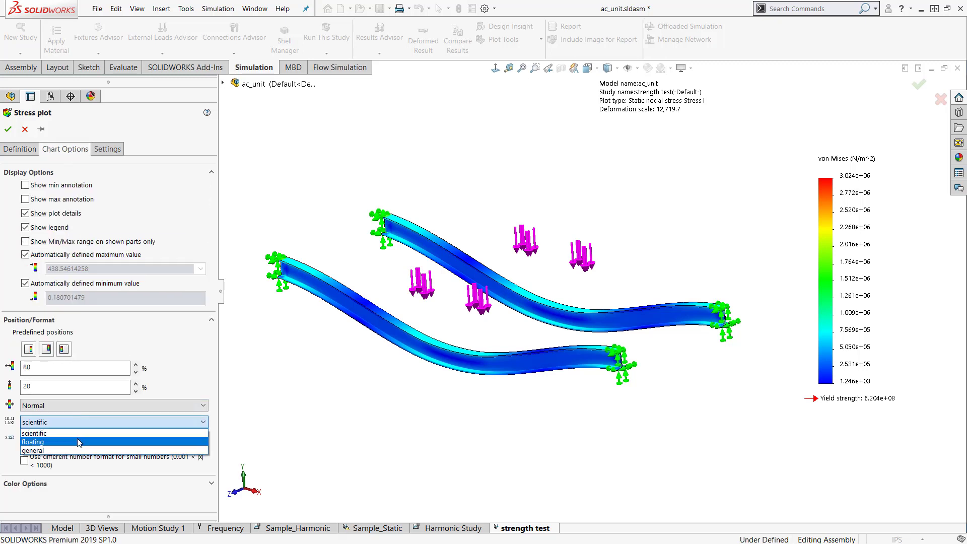
{"action": "left_click", "coordinate": [79, 442]}
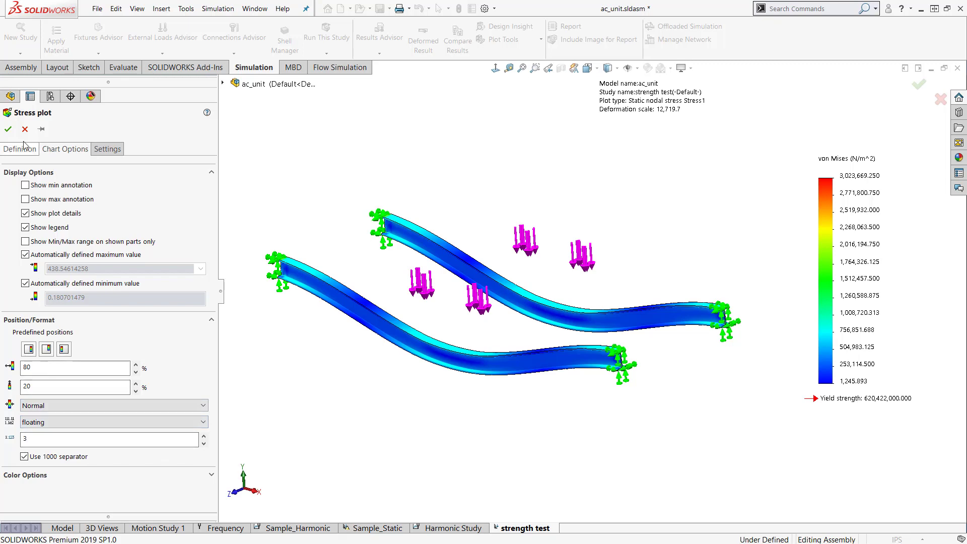
{"action": "left_click", "coordinate": [8, 129]}
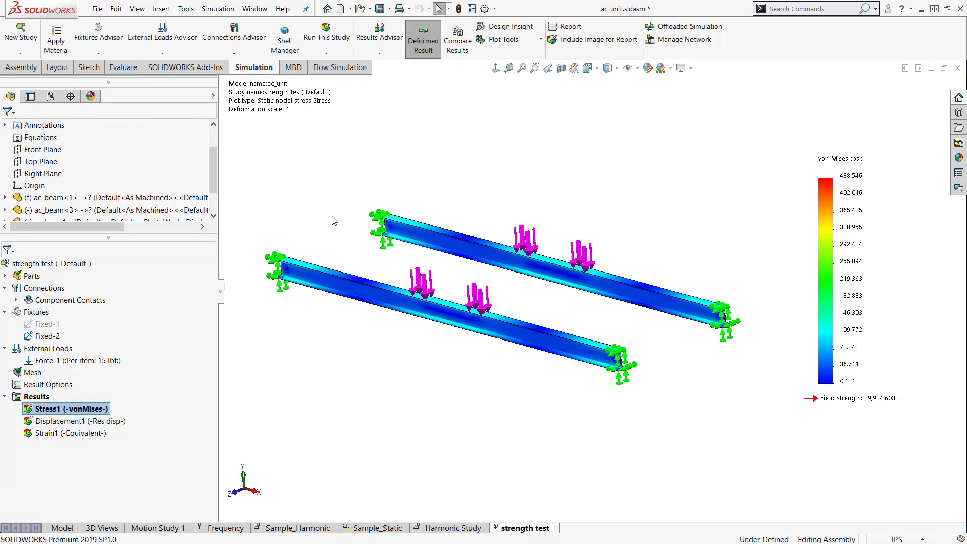
Show the Displacement1 plot, play its deformation animation, then stop it.
{"action": "double_click", "coordinate": [88, 420]}
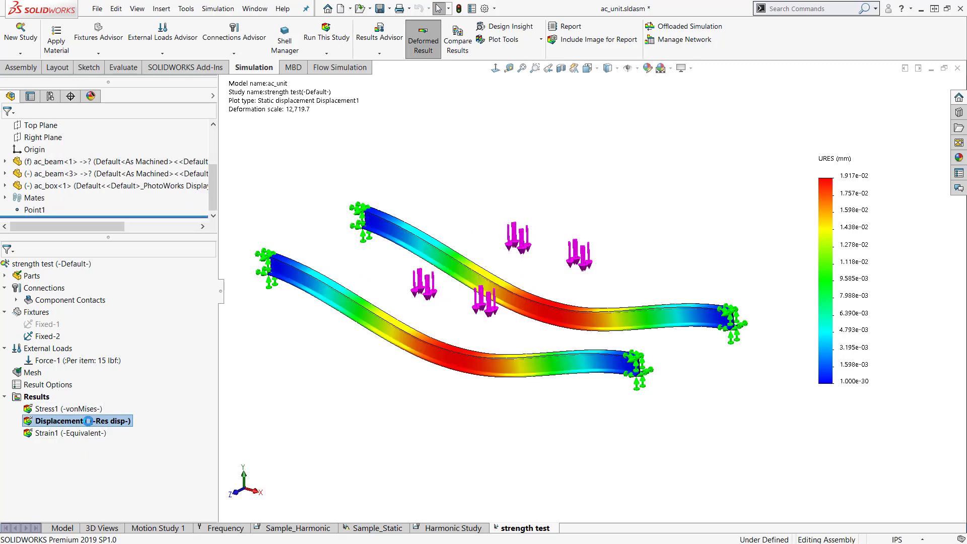
{"action": "right_click", "coordinate": [63, 420]}
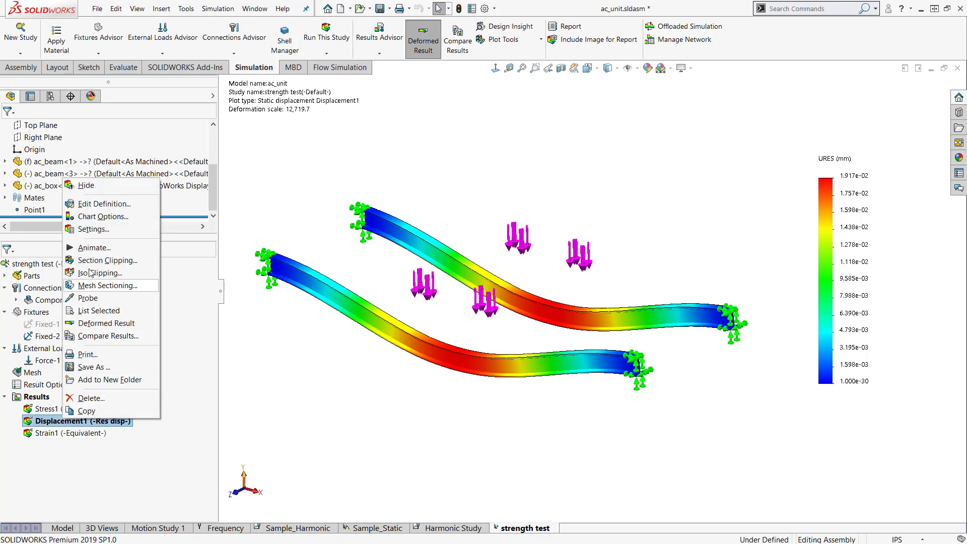
{"action": "left_click", "coordinate": [94, 248]}
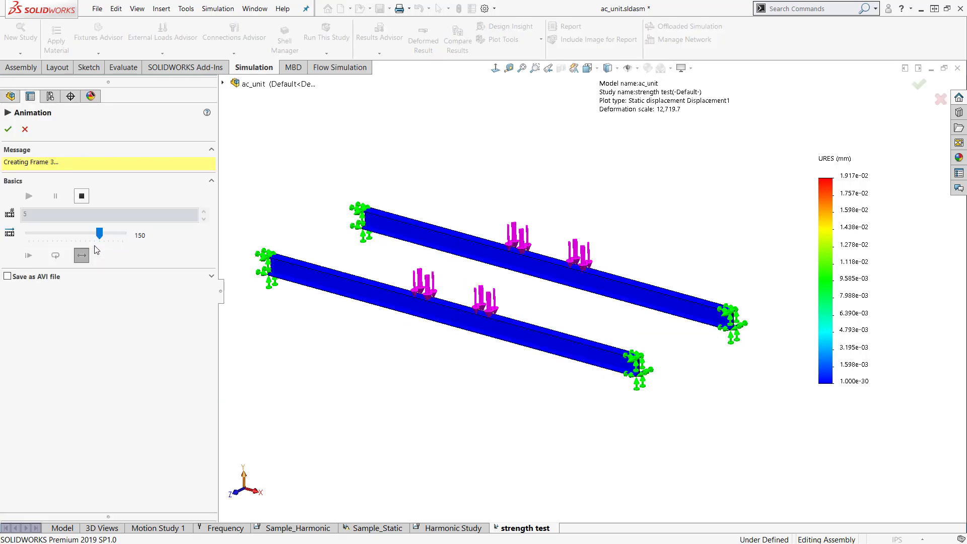
{"action": "left_click", "coordinate": [24, 129]}
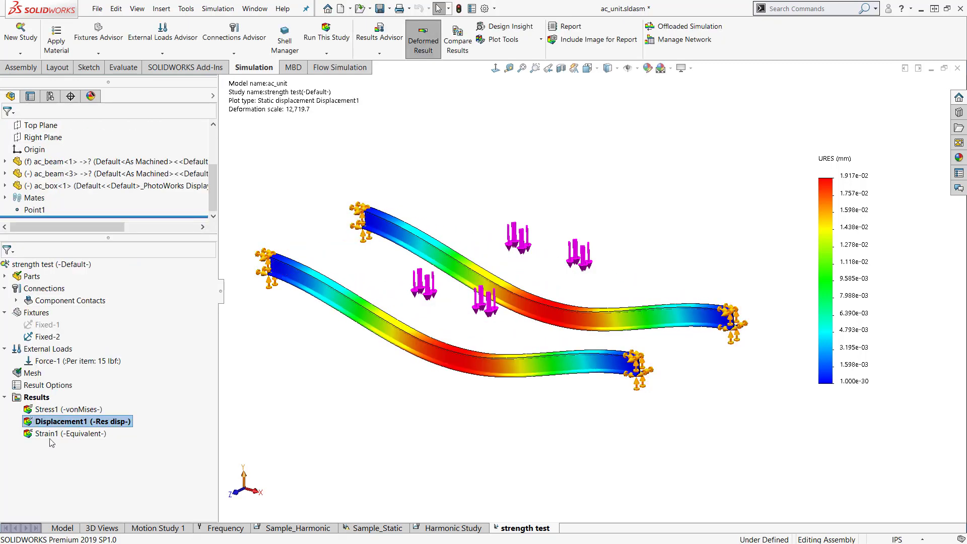
Edit Displacement1 to show inches at true scale with a floating-number legend.
{"action": "right_click", "coordinate": [58, 421]}
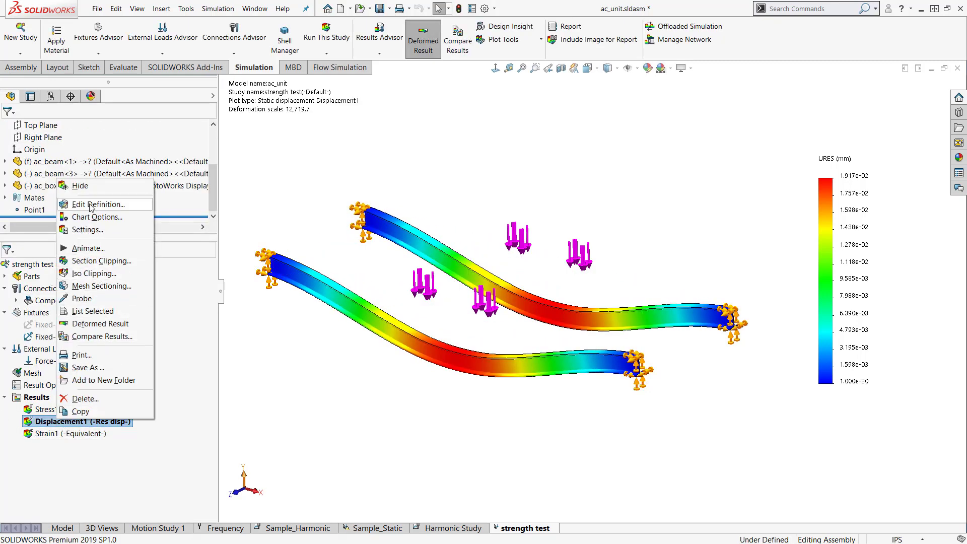
{"action": "left_click", "coordinate": [50, 215]}
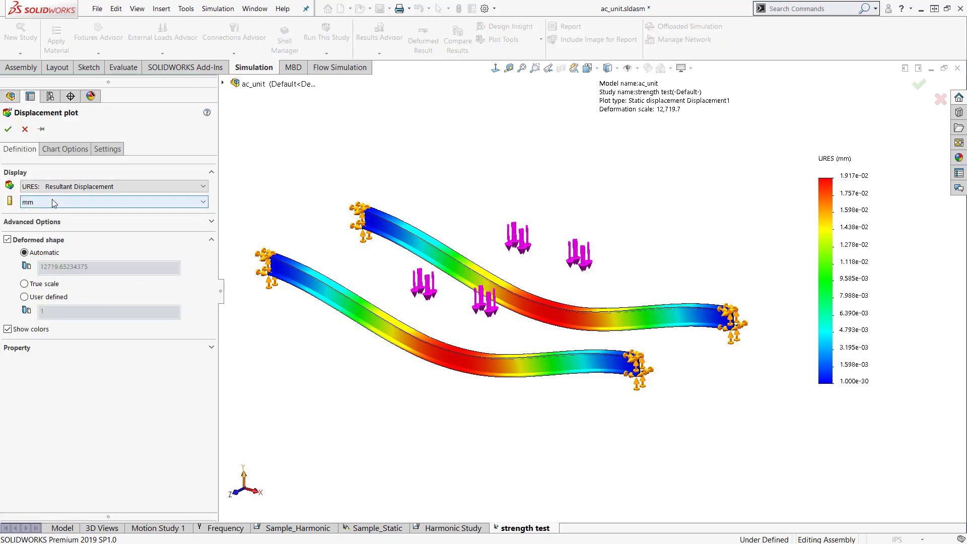
{"action": "left_click", "coordinate": [54, 200]}
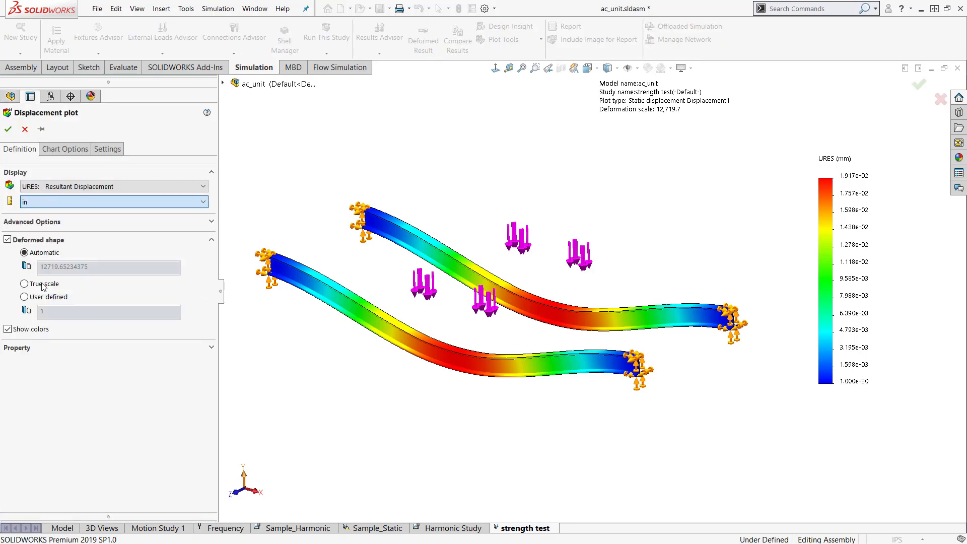
{"action": "left_click", "coordinate": [38, 281]}
{"action": "left_click", "coordinate": [39, 284]}
{"action": "left_click", "coordinate": [65, 149]}
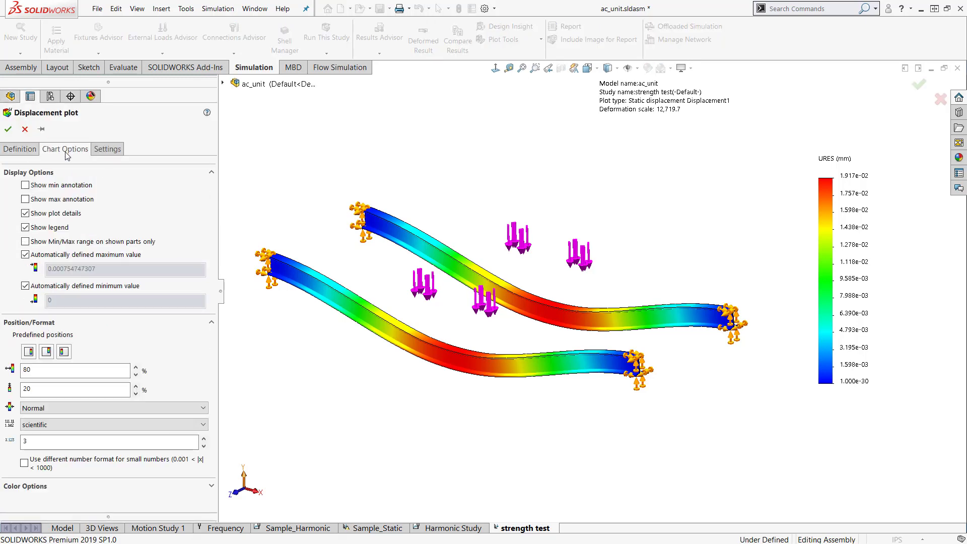
{"action": "left_click", "coordinate": [55, 424]}
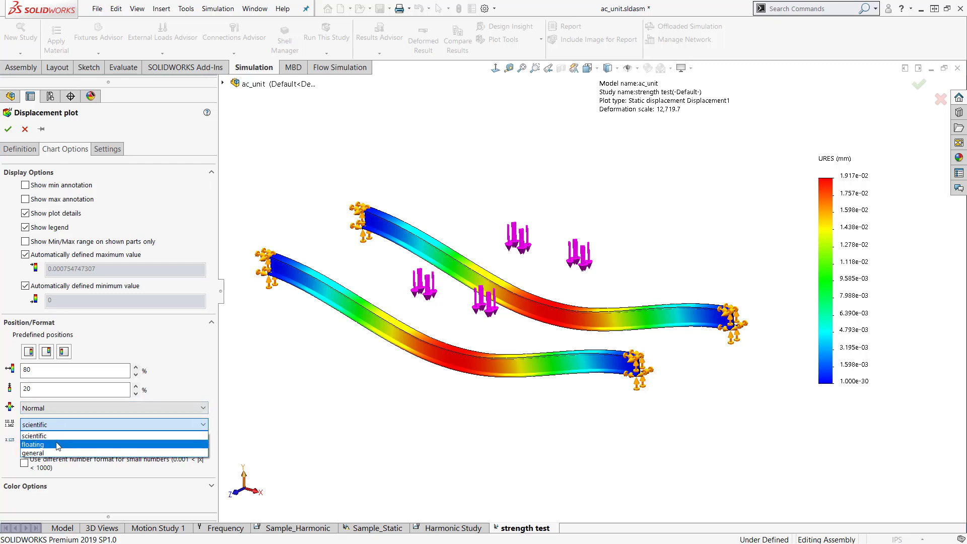
{"action": "left_click", "coordinate": [57, 445]}
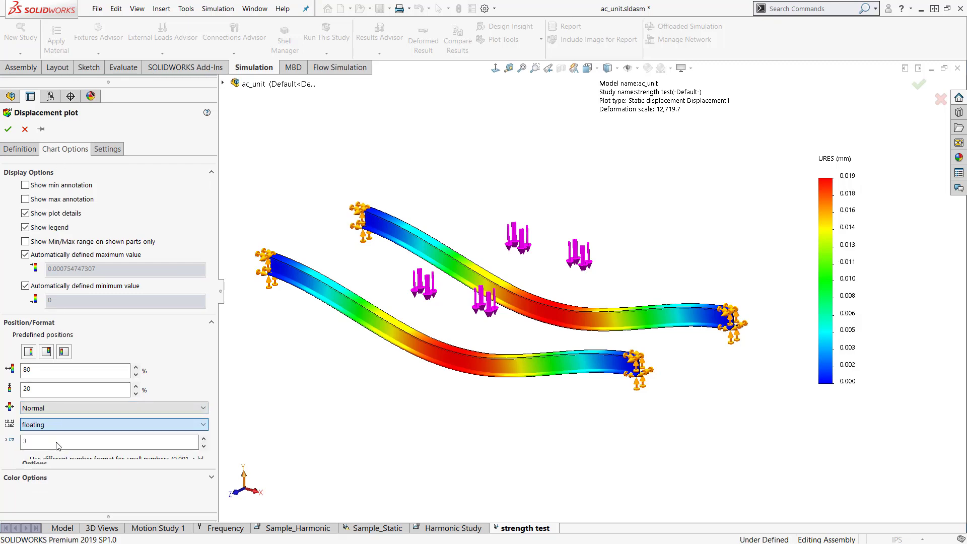
{"action": "left_click", "coordinate": [8, 129]}
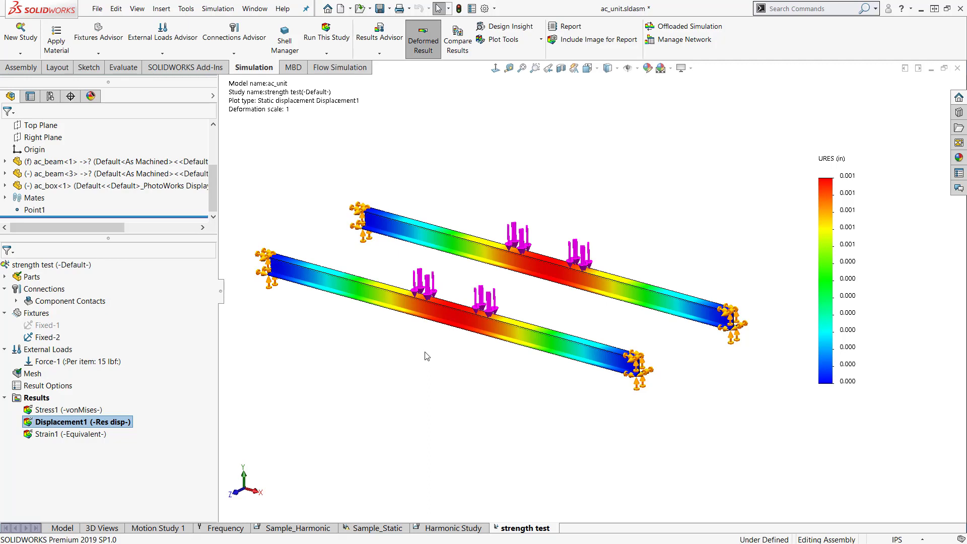
{"action": "middle_click_drag", "start_coordinate": [427, 352], "coordinate": [409, 374]}
Add a Factor of Safety plot under Results using default All and Automatic criterion settings.
{"action": "right_click", "coordinate": [45, 401]}
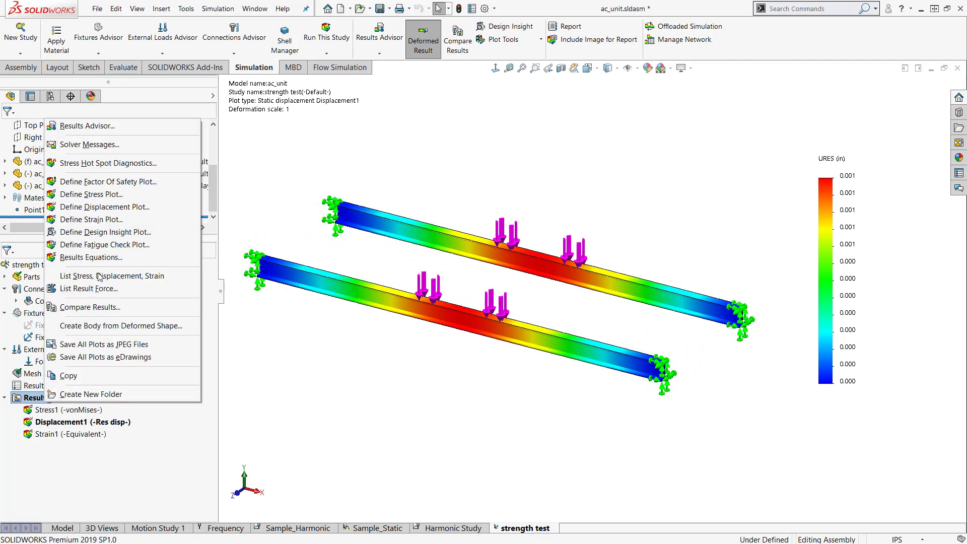
{"action": "left_click", "coordinate": [119, 182]}
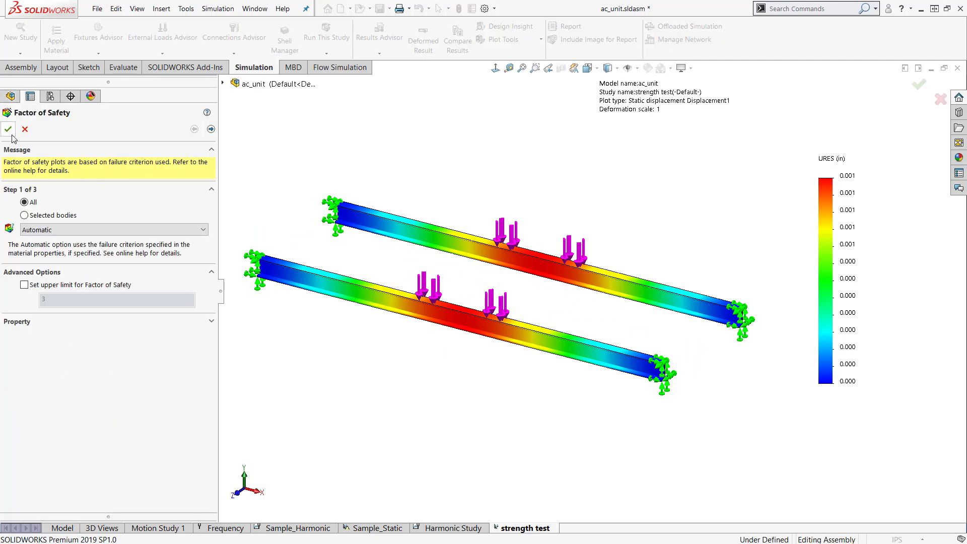
{"action": "left_click", "coordinate": [8, 132]}
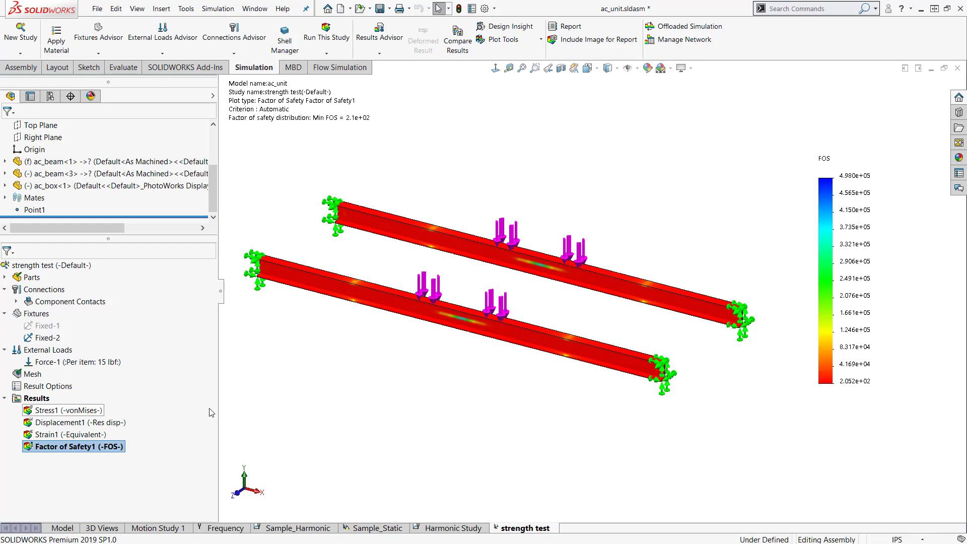
Switch to the Frequency study and inspect its parts and bonded Global Contact.
{"action": "left_click", "coordinate": [203, 532]}
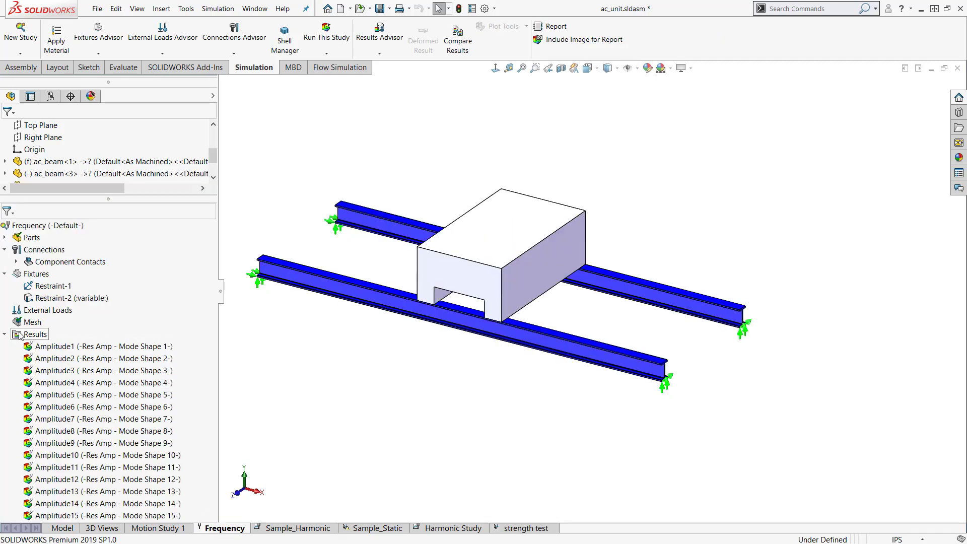
{"action": "left_click", "coordinate": [5, 334]}
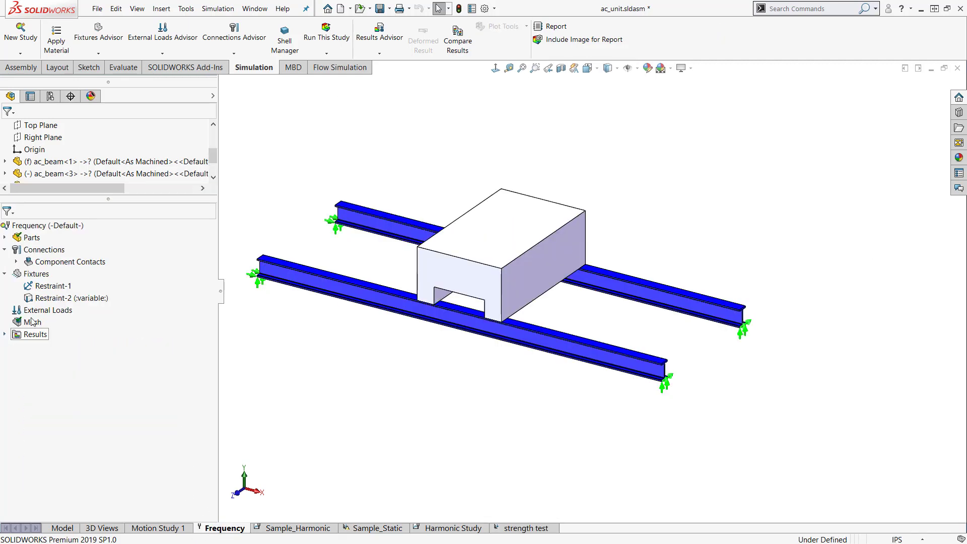
{"action": "left_click", "coordinate": [5, 239]}
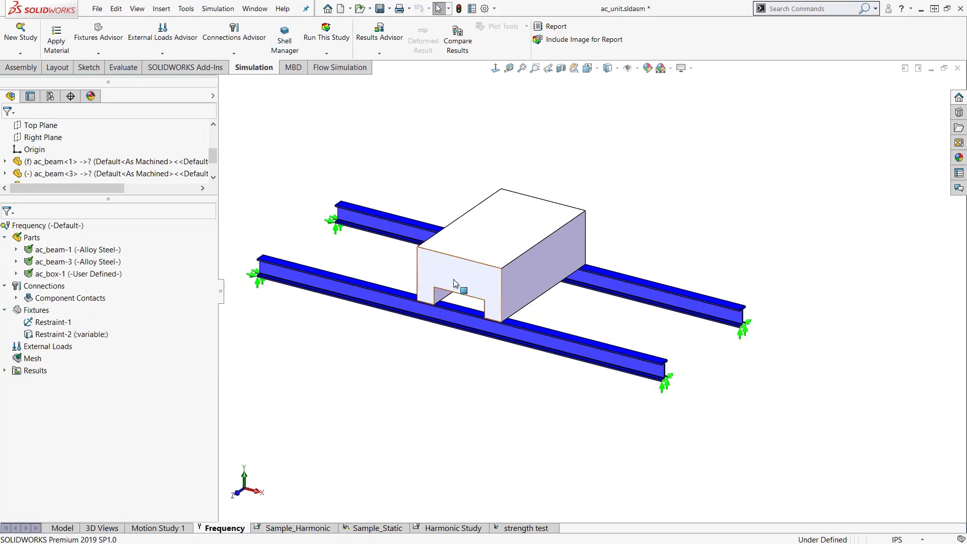
{"action": "left_click", "coordinate": [17, 298]}
{"action": "left_click", "coordinate": [75, 311]}
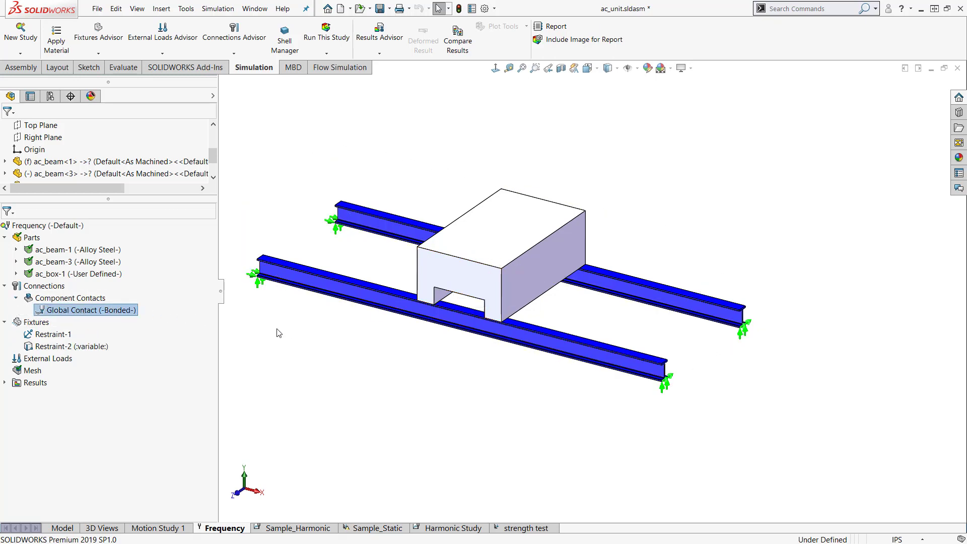
{"action": "left_click", "coordinate": [291, 339]}
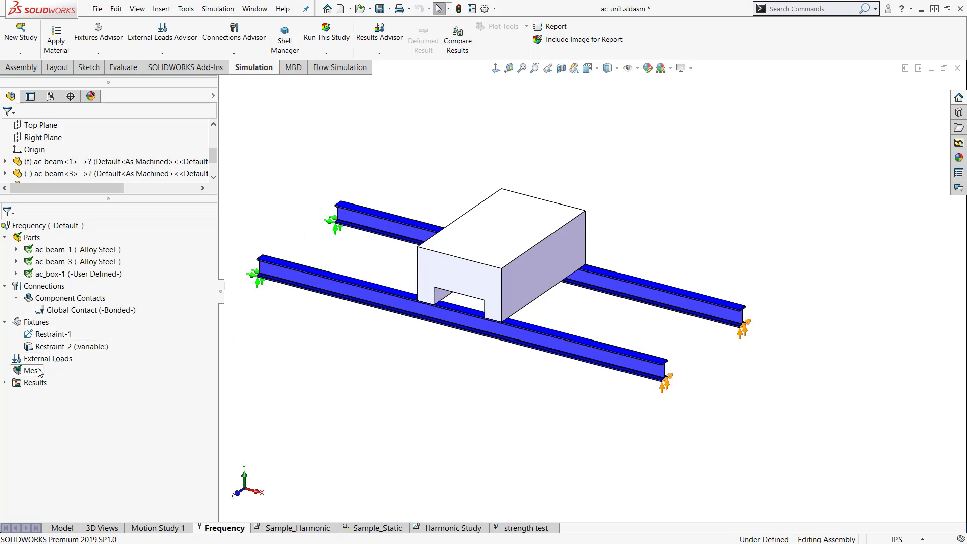
Expand the study's Results and show the Amplitude1 mode shape plot at 7.3985 Hz.
{"action": "left_click", "coordinate": [5, 382]}
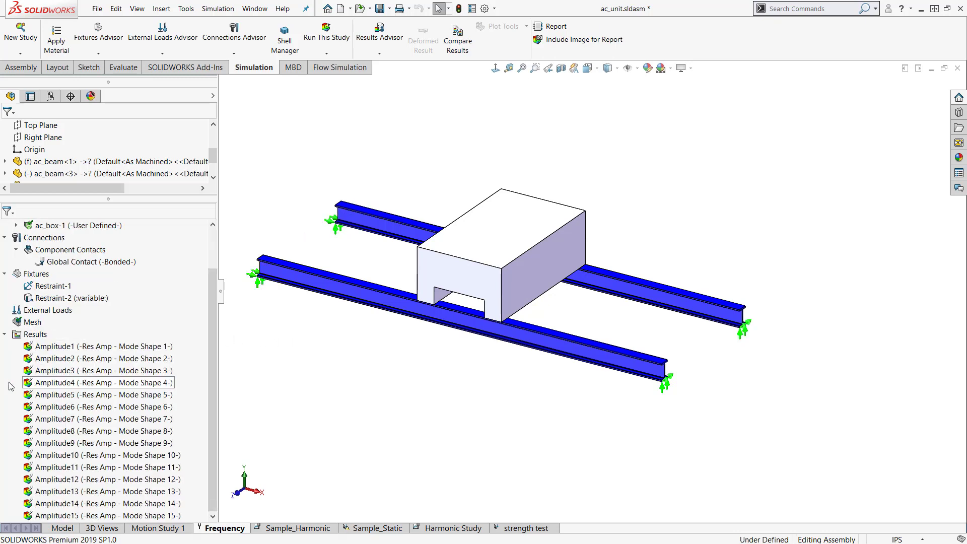
{"action": "left_click", "coordinate": [64, 348]}
{"action": "right_click", "coordinate": [63, 349]}
{"action": "left_click", "coordinate": [83, 356]}
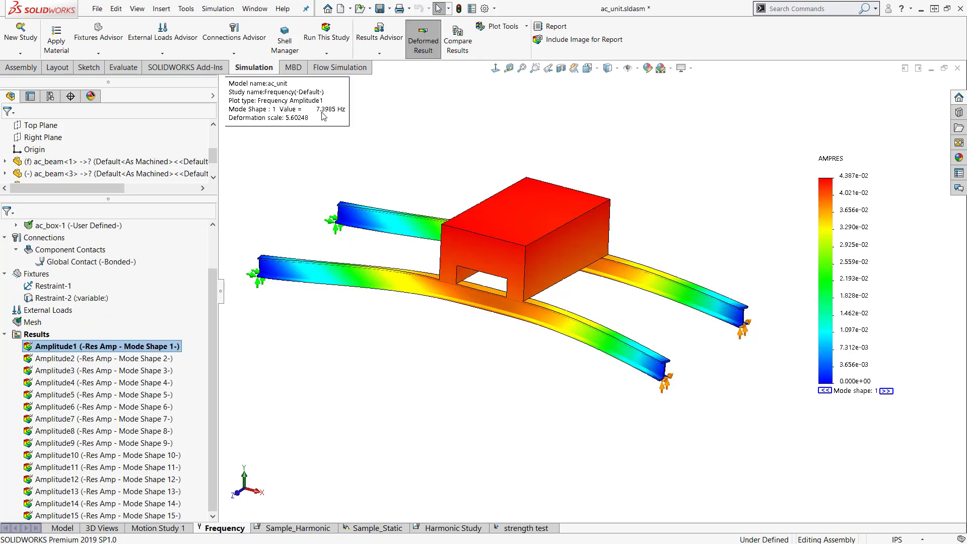
View the Amplitude2 plot, then return to Amplitude1 and animate mode shape 1.
{"action": "double_click", "coordinate": [112, 357]}
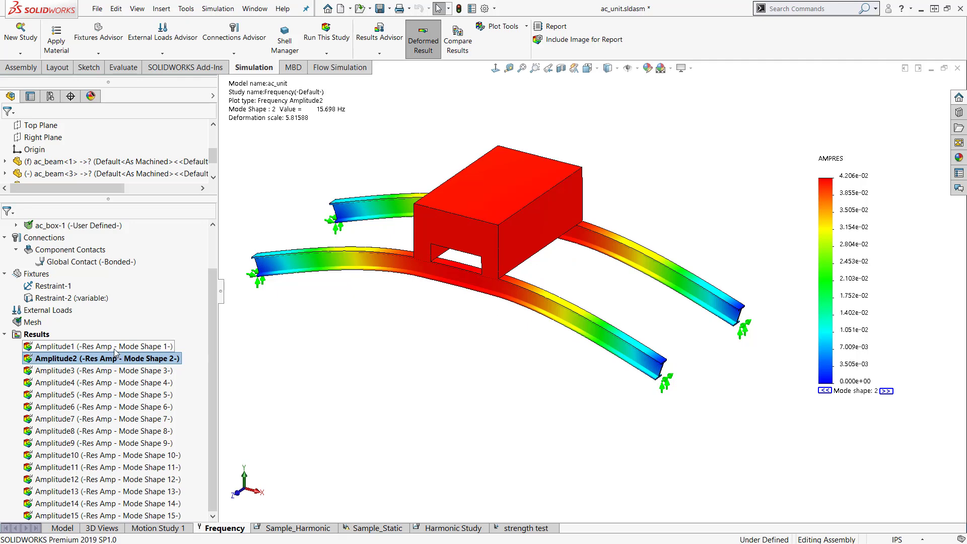
{"action": "double_click", "coordinate": [113, 347]}
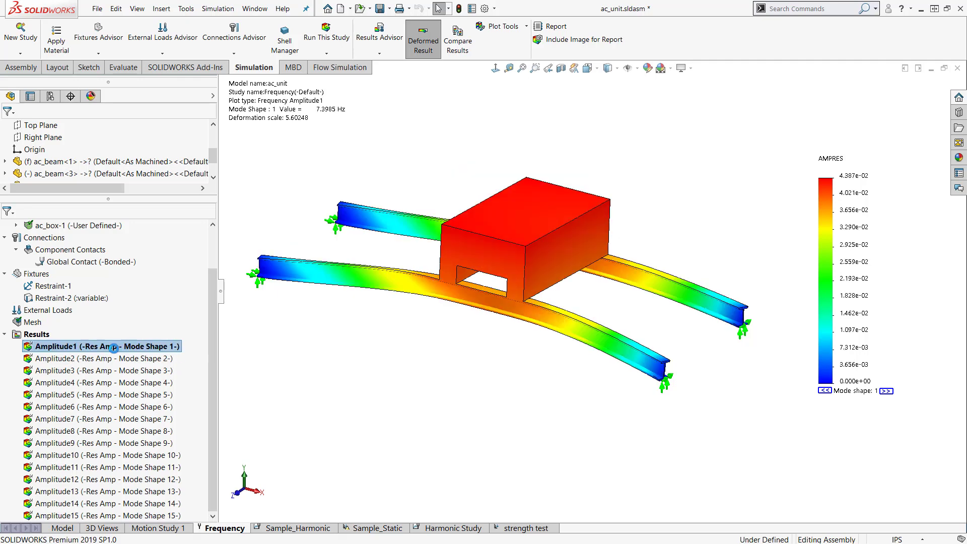
{"action": "right_click", "coordinate": [113, 347]}
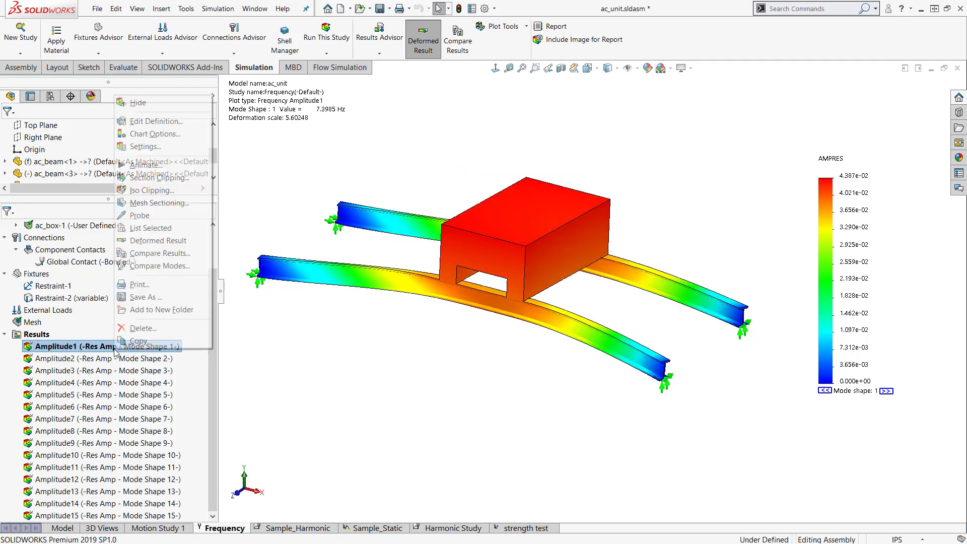
{"action": "left_click", "coordinate": [160, 164]}
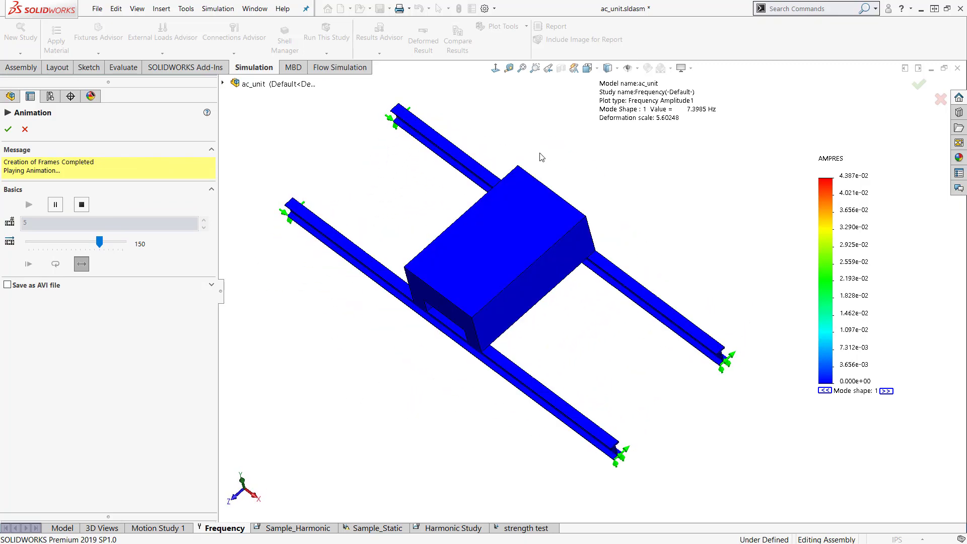
{"action": "left_click", "coordinate": [25, 129]}
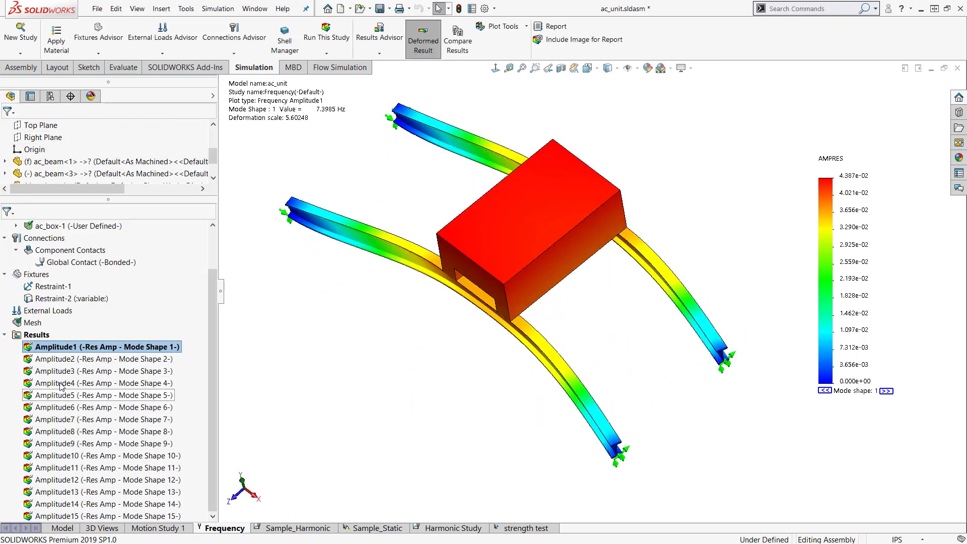
Animate mode shape 2 from a low front view, then display the Amplitude3 plot.
{"action": "left_click", "coordinate": [66, 360]}
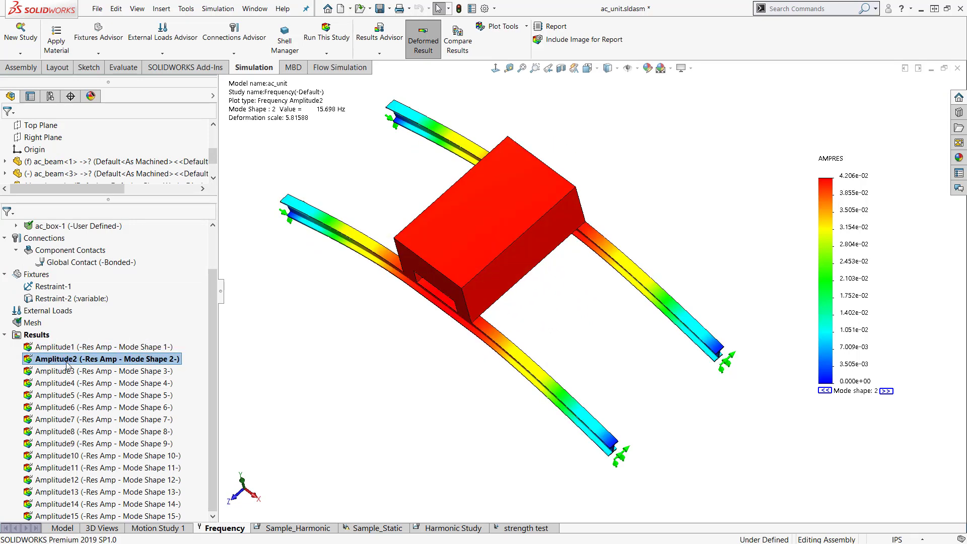
{"action": "right_click", "coordinate": [67, 365]}
{"action": "left_click", "coordinate": [120, 177]}
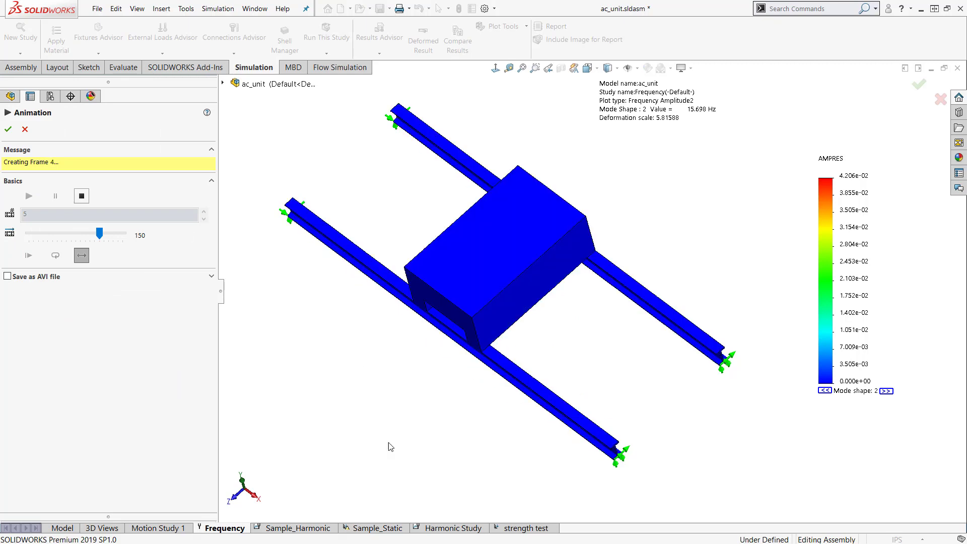
{"action": "middle_click_drag", "start_coordinate": [364, 398], "coordinate": [391, 341]}
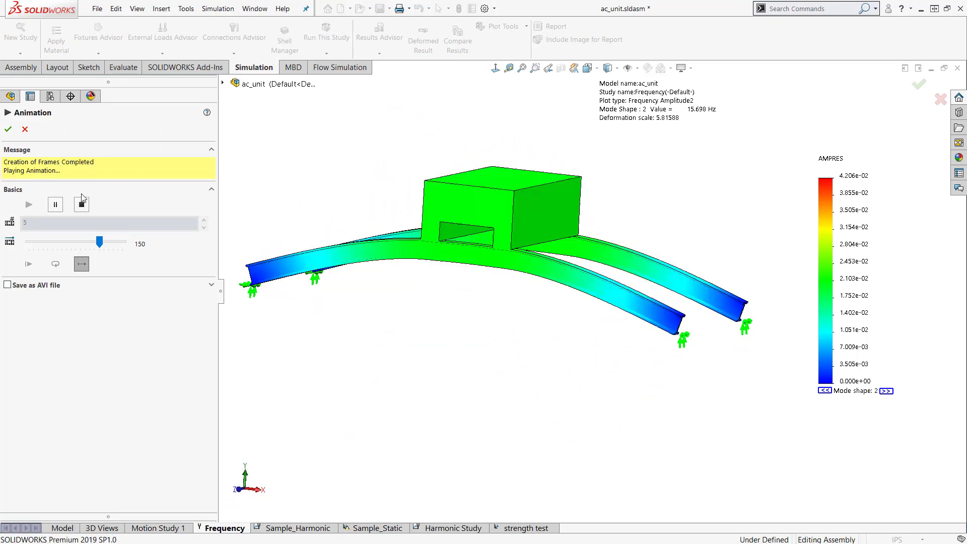
{"action": "left_click", "coordinate": [8, 129]}
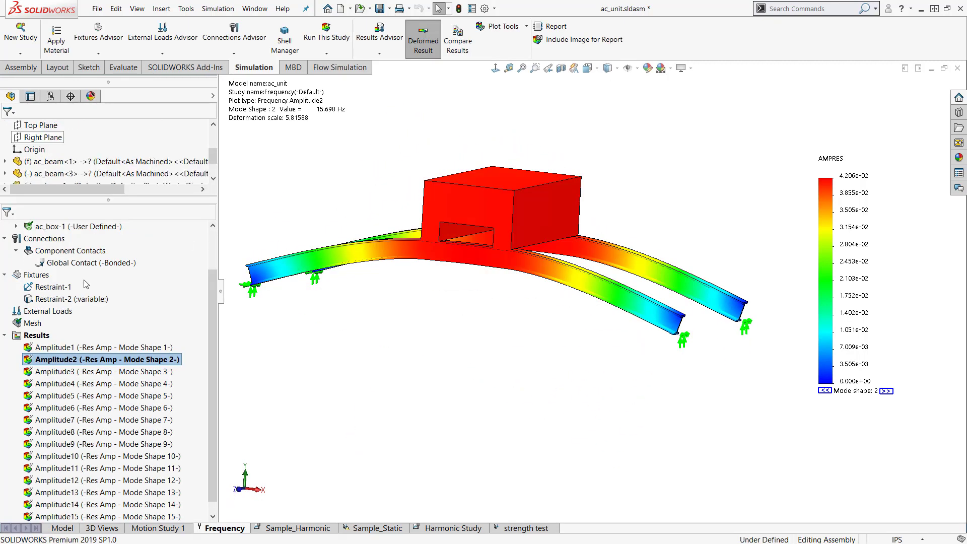
{"action": "double_click", "coordinate": [83, 373]}
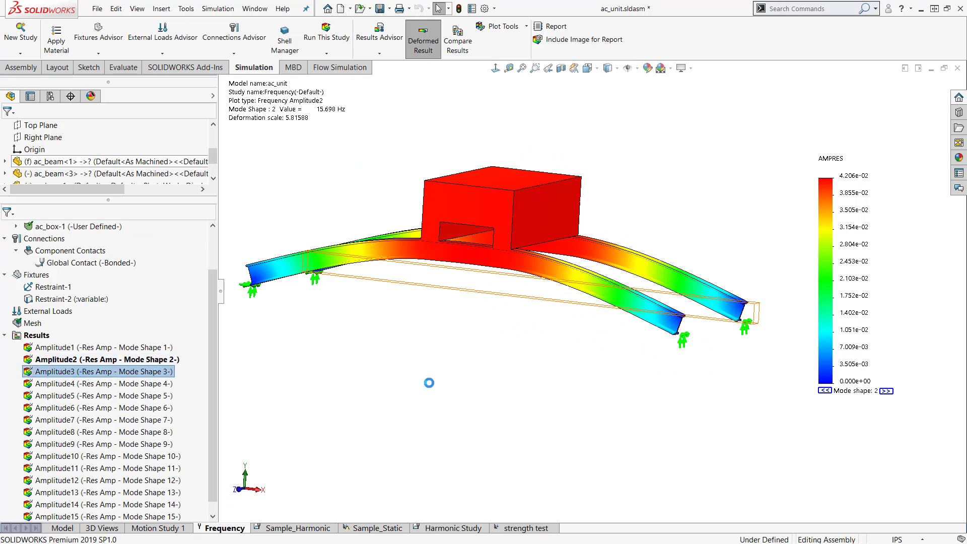
{"action": "right_click", "coordinate": [171, 371]}
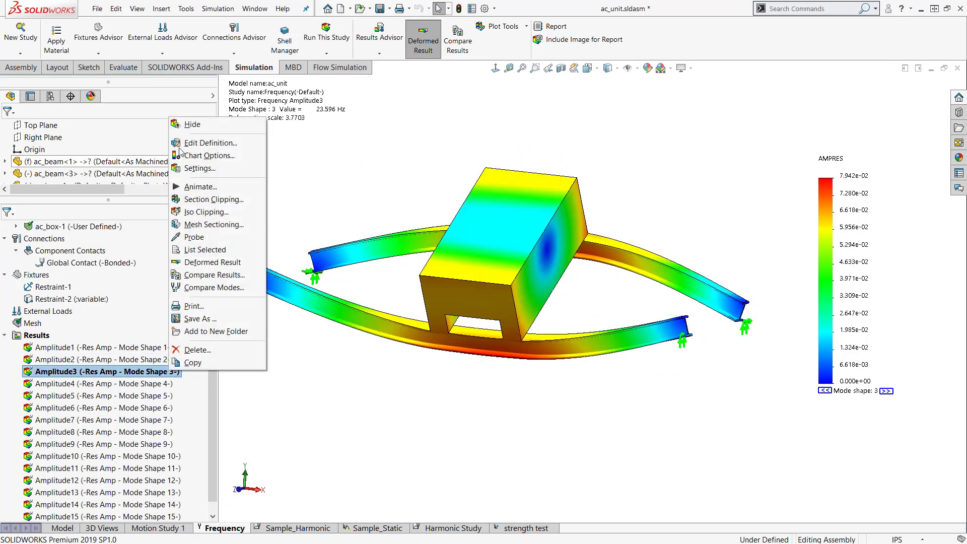
{"action": "left_click", "coordinate": [201, 187]}
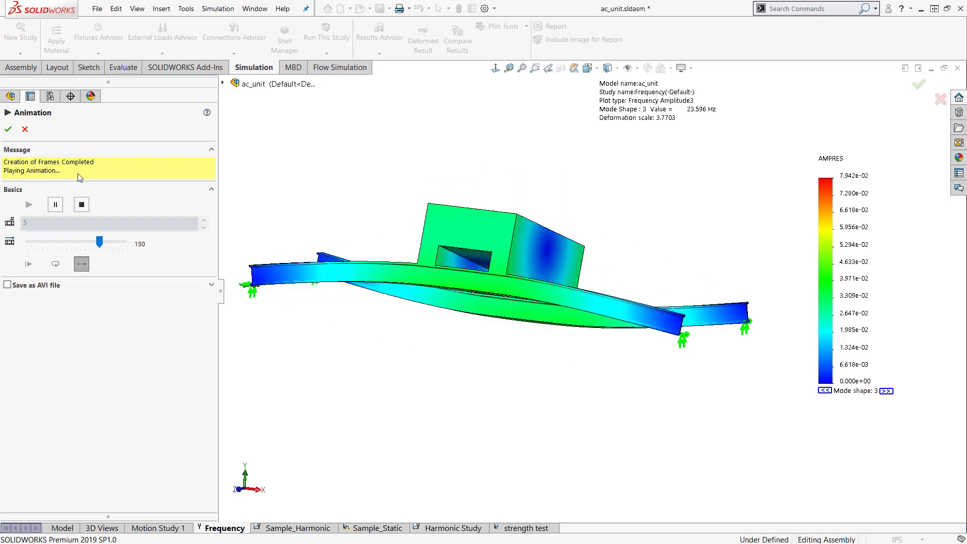
{"action": "left_click", "coordinate": [8, 129]}
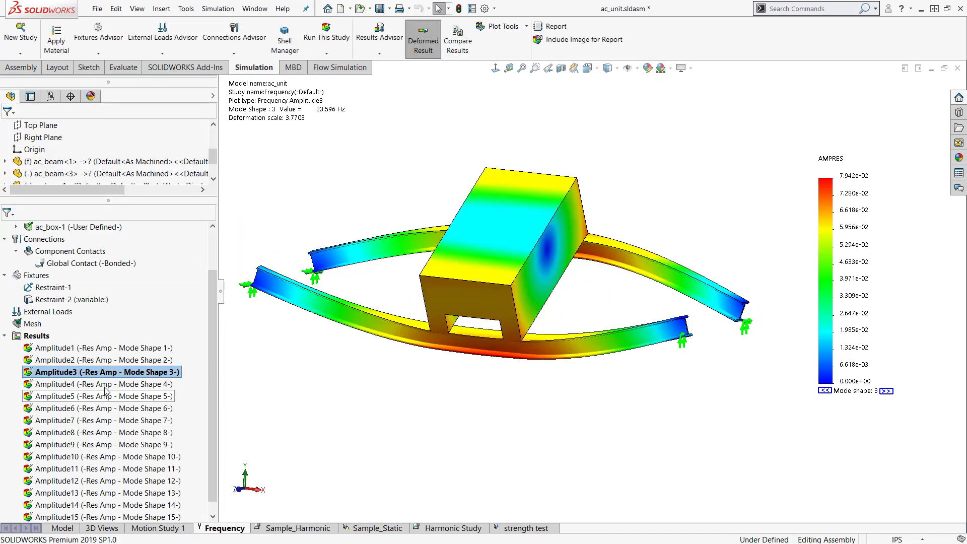
{"action": "right_click", "coordinate": [48, 332]}
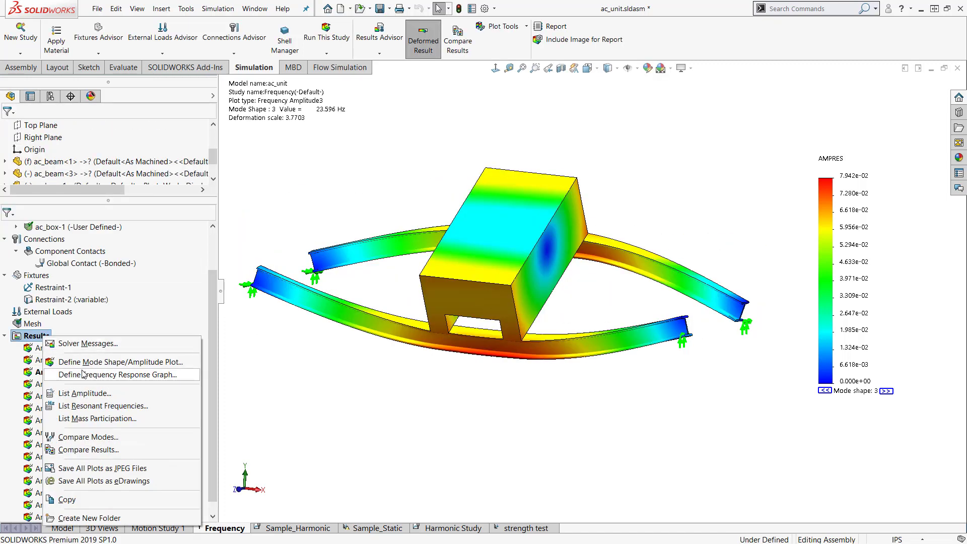
{"action": "left_click", "coordinate": [103, 422]}
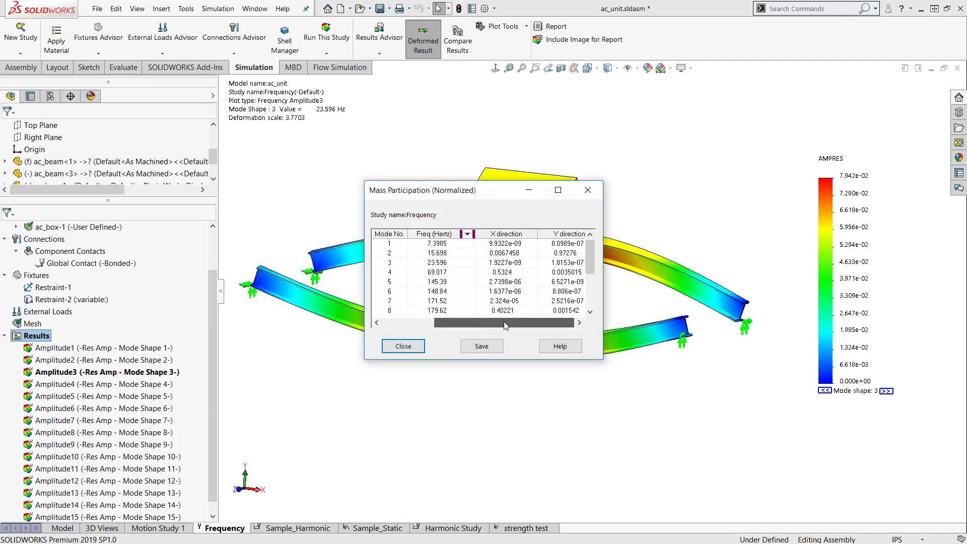
{"action": "left_click_drag", "start_coordinate": [454, 320], "coordinate": [503, 321]}
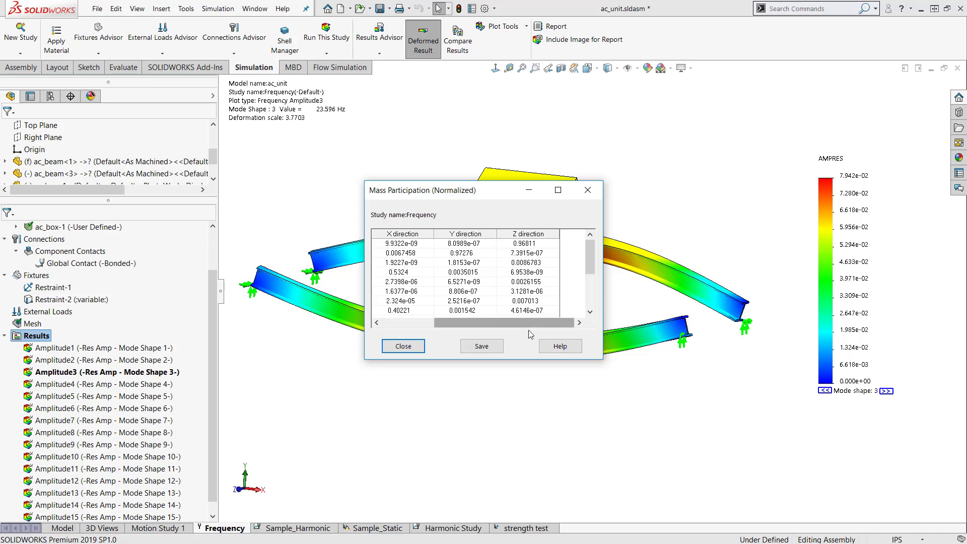
{"action": "left_click_drag", "start_coordinate": [525, 330], "coordinate": [473, 330]}
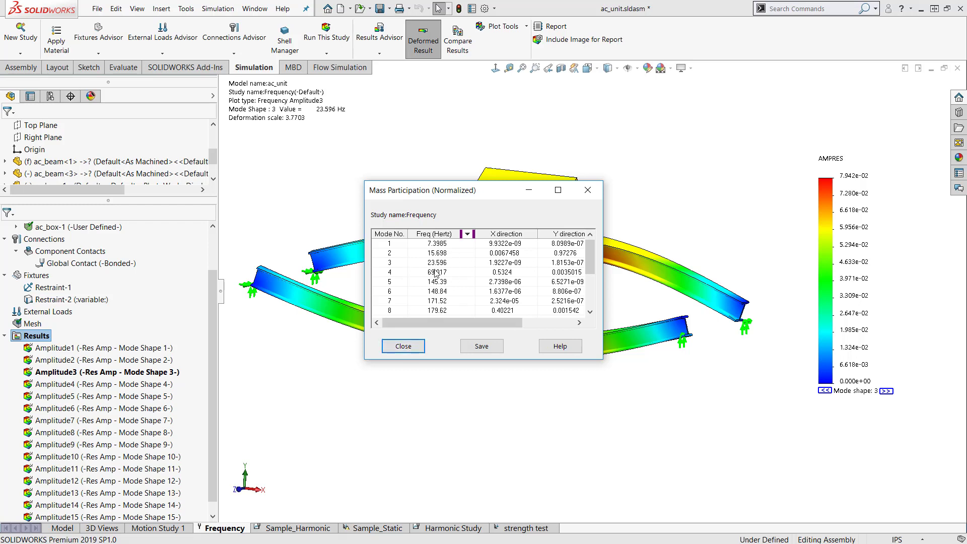
{"action": "scroll", "coordinate": [443, 310], "scroll_direction": "down", "scroll_amount": 3}
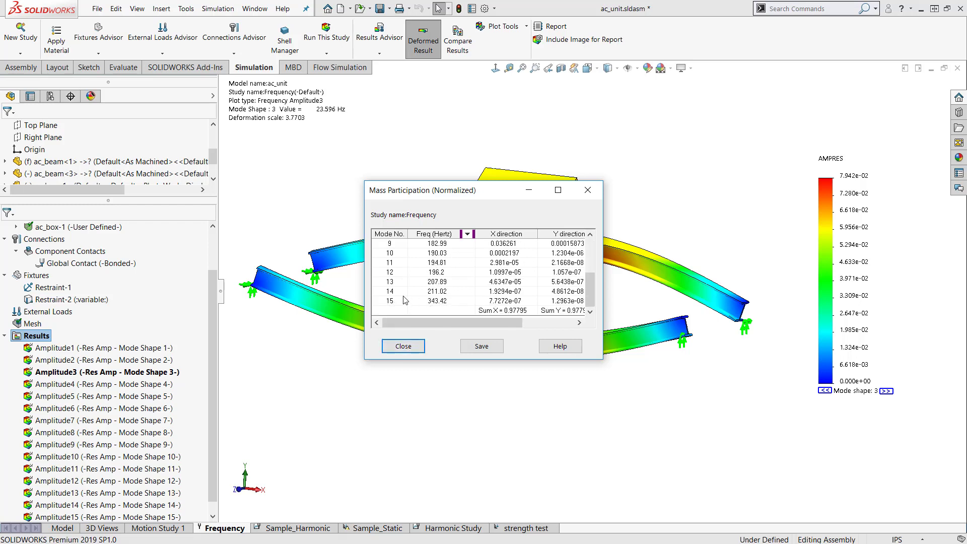
{"action": "scroll", "coordinate": [416, 295], "scroll_direction": "up", "scroll_amount": 3}
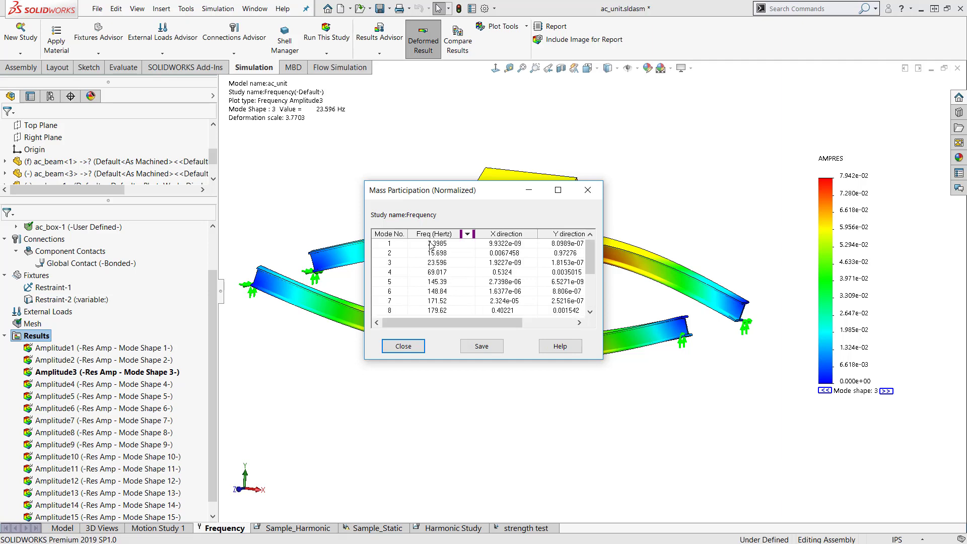
{"action": "left_click", "coordinate": [403, 346]}
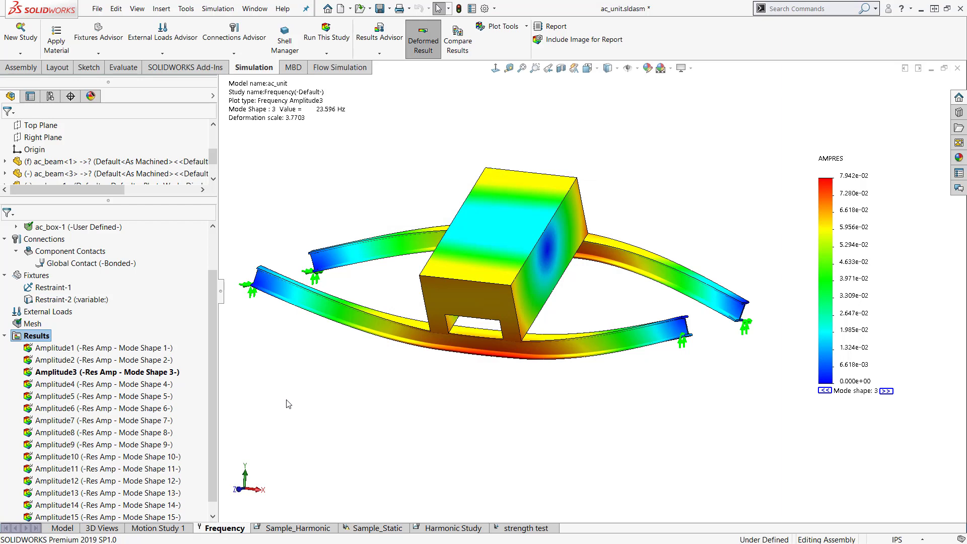
{"action": "left_click_drag", "start_coordinate": [213, 363], "coordinate": [207, 304]}
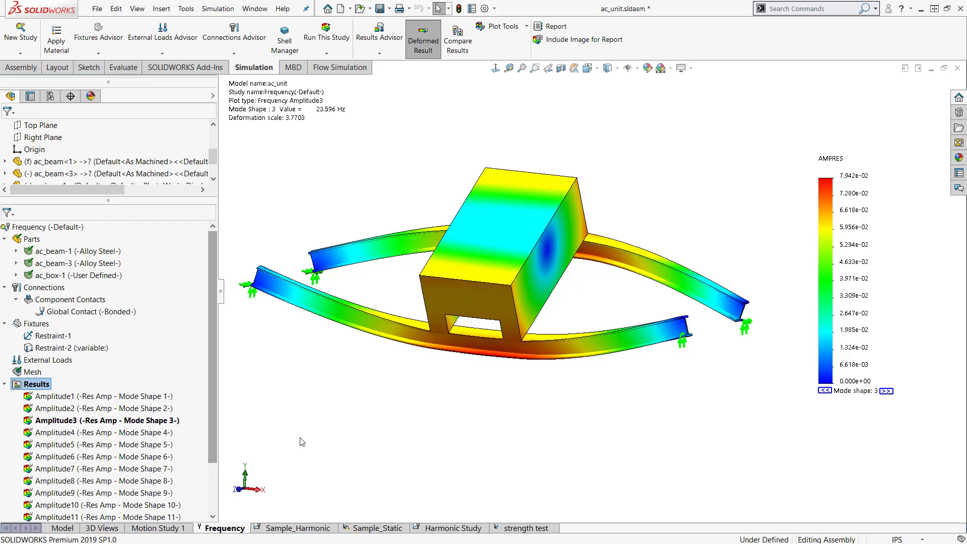
{"action": "left_click", "coordinate": [281, 528]}
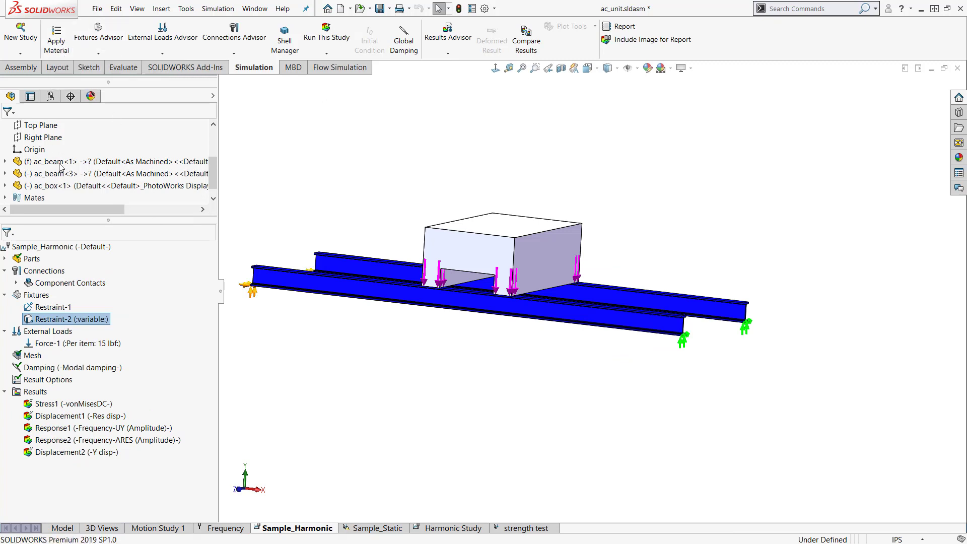
{"action": "middle_click_drag", "start_coordinate": [402, 348], "coordinate": [383, 337]}
{"action": "scroll", "coordinate": [428, 252], "scroll_direction": "down", "scroll_amount": 3}
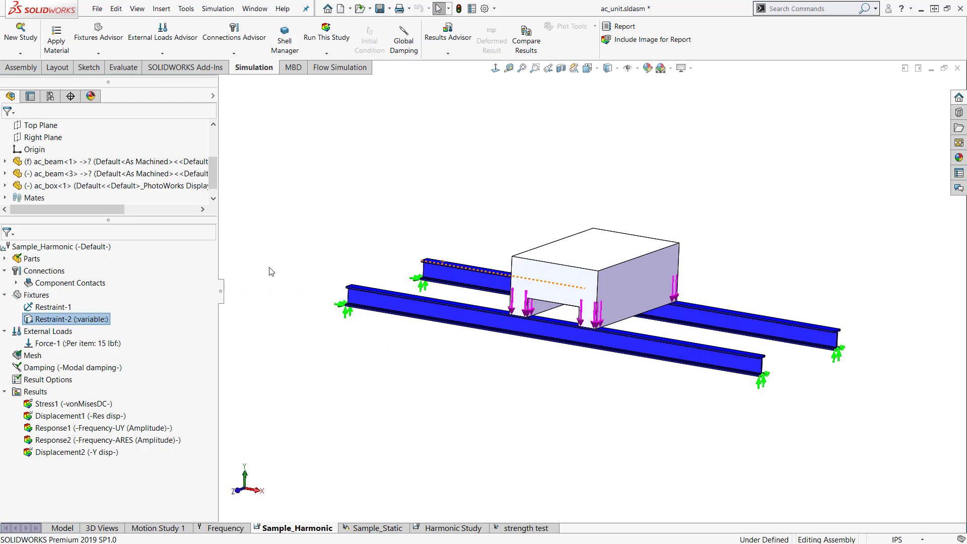
{"action": "left_click", "coordinate": [84, 322]}
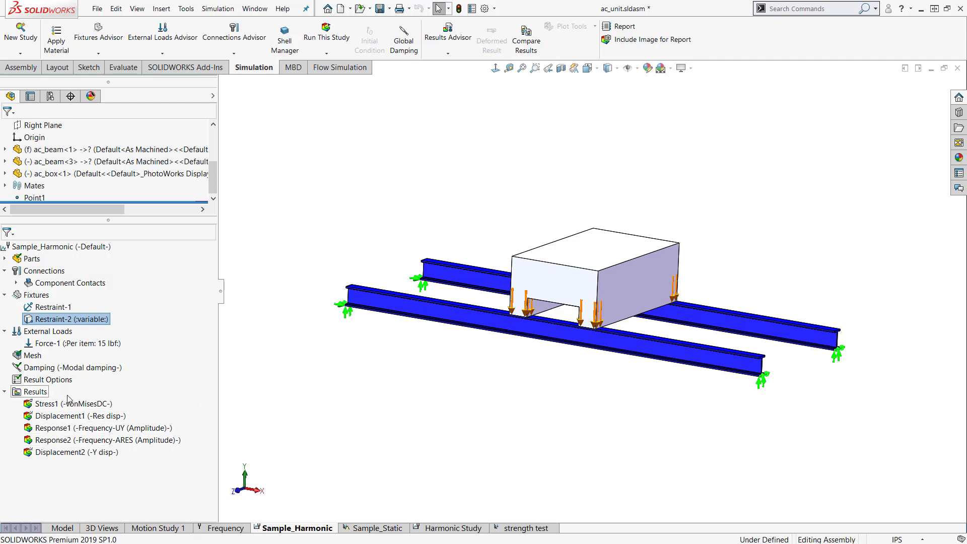
{"action": "right_click", "coordinate": [80, 250]}
{"action": "left_click", "coordinate": [145, 372]}
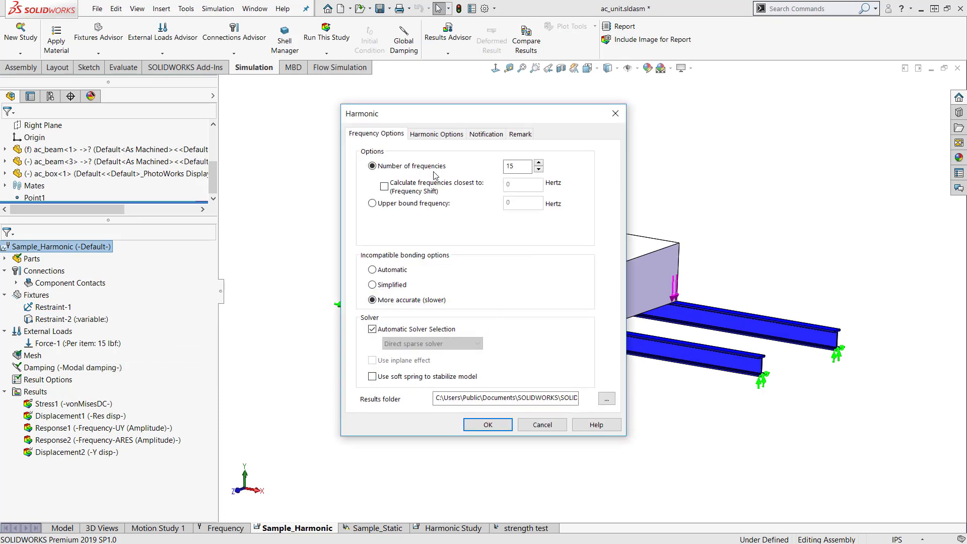
{"action": "left_click", "coordinate": [421, 134]}
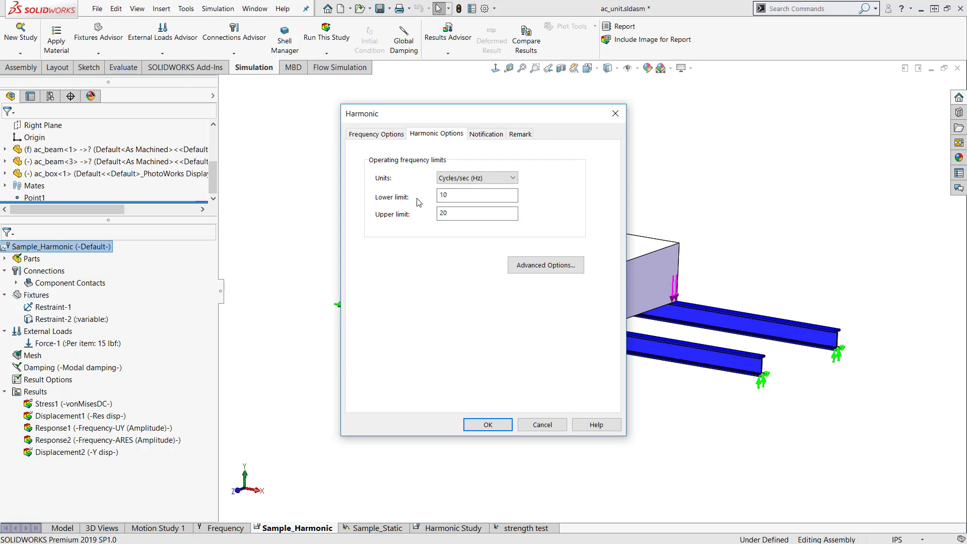
{"action": "left_click", "coordinate": [488, 424]}
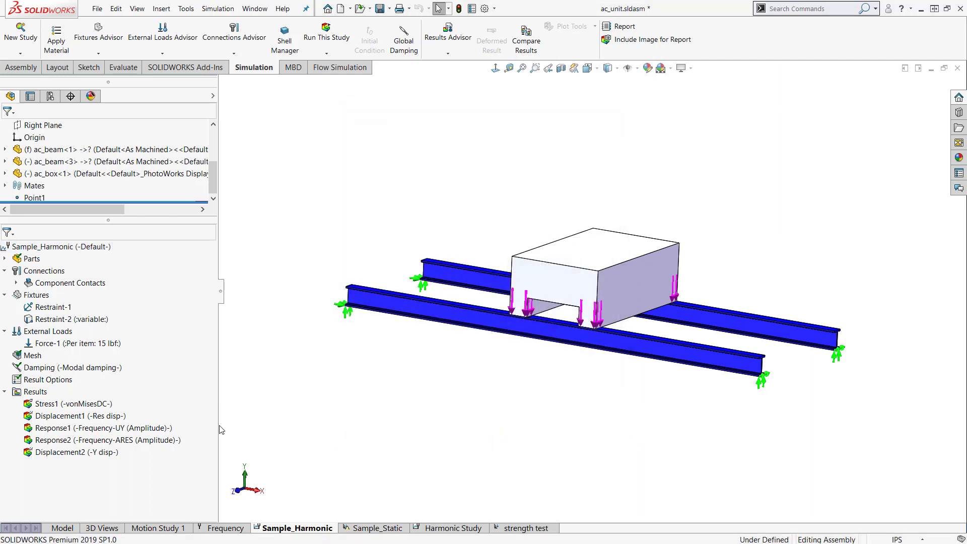
{"action": "right_click", "coordinate": [89, 368]}
{"action": "left_click", "coordinate": [117, 379]}
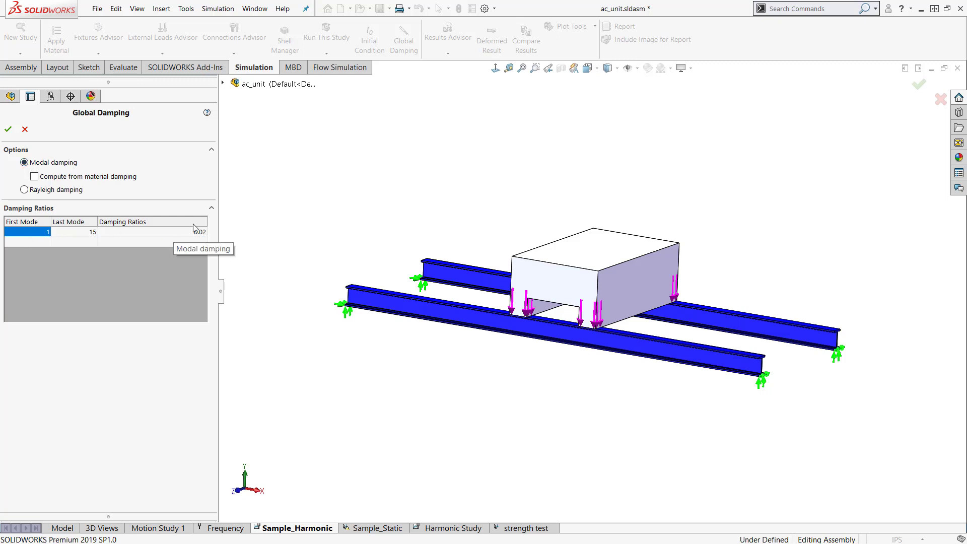
{"action": "left_click", "coordinate": [8, 129]}
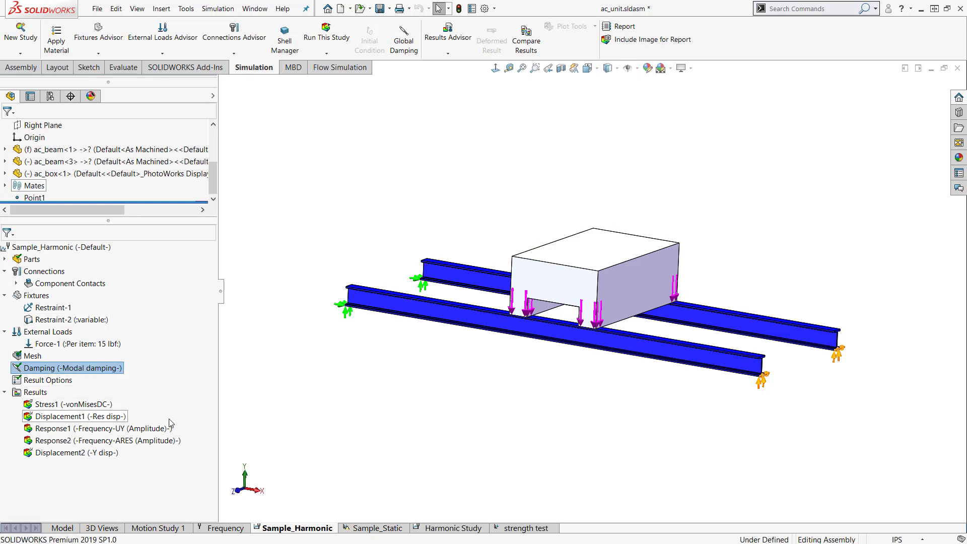
{"action": "right_click", "coordinate": [108, 406]}
Step the Stress1 plot back from step 21 to plot step 15.
{"action": "left_click", "coordinate": [151, 417]}
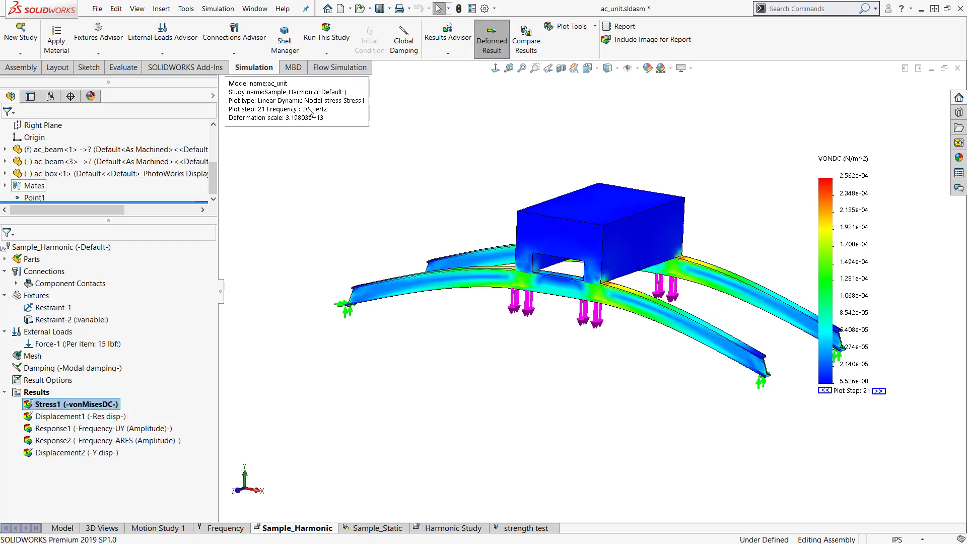
{"action": "left_click", "coordinate": [825, 391]}
{"action": "left_click", "coordinate": [824, 391]}
{"action": "left_click", "coordinate": [825, 391]}
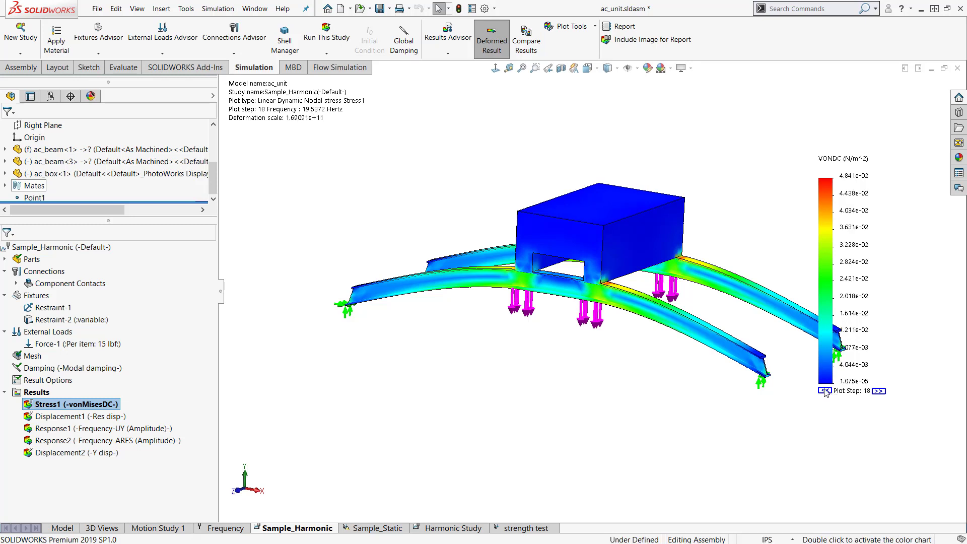
{"action": "left_click", "coordinate": [825, 391]}
{"action": "left_click", "coordinate": [825, 391]}
{"action": "left_click", "coordinate": [824, 390]}
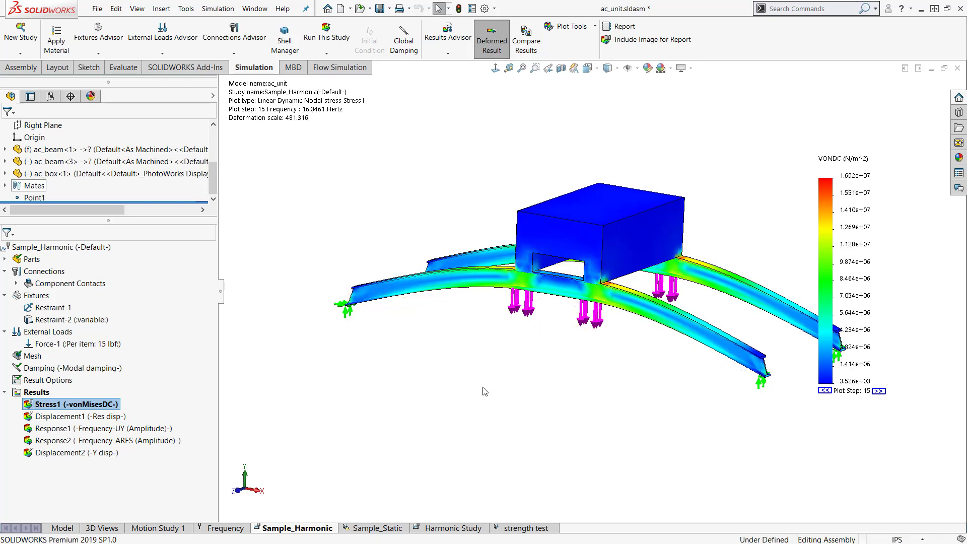
Show Displacement1 without fixture and load symbols, stepped back to step 17 (19.3516 Hz).
{"action": "left_click", "coordinate": [110, 418]}
{"action": "double_click", "coordinate": [109, 418]}
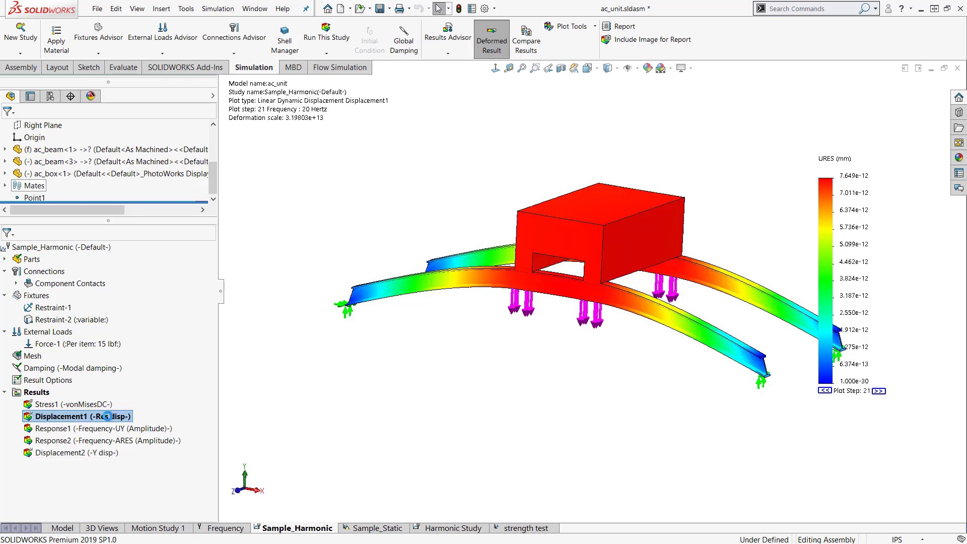
{"action": "left_click", "coordinate": [627, 68]}
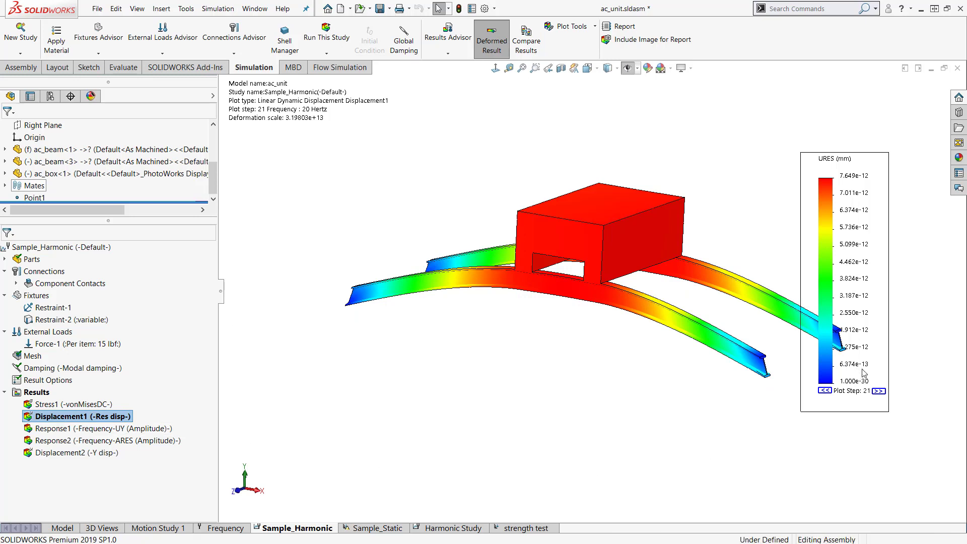
{"action": "left_click", "coordinate": [824, 391]}
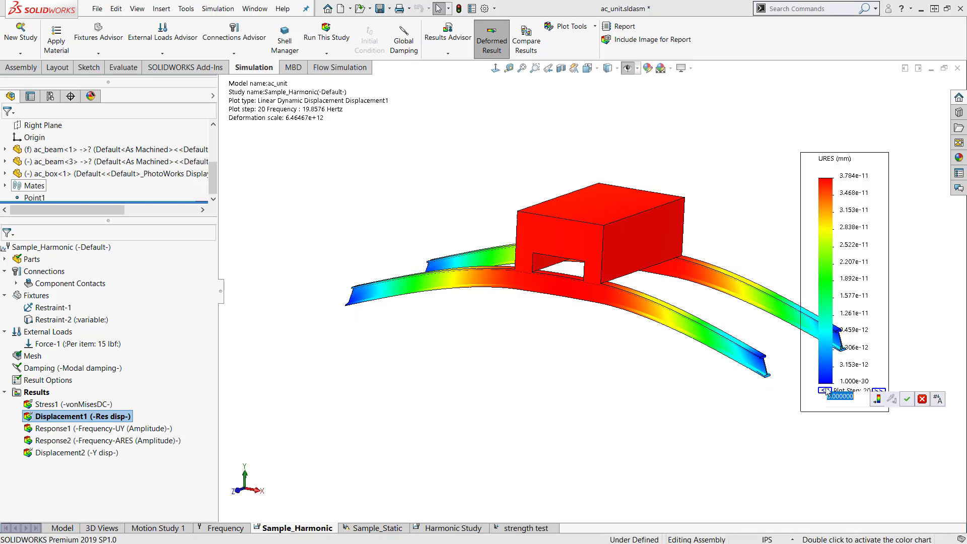
{"action": "left_click", "coordinate": [824, 391]}
{"action": "left_click", "coordinate": [824, 391]}
{"action": "left_click", "coordinate": [824, 391]}
{"action": "left_click", "coordinate": [89, 429]}
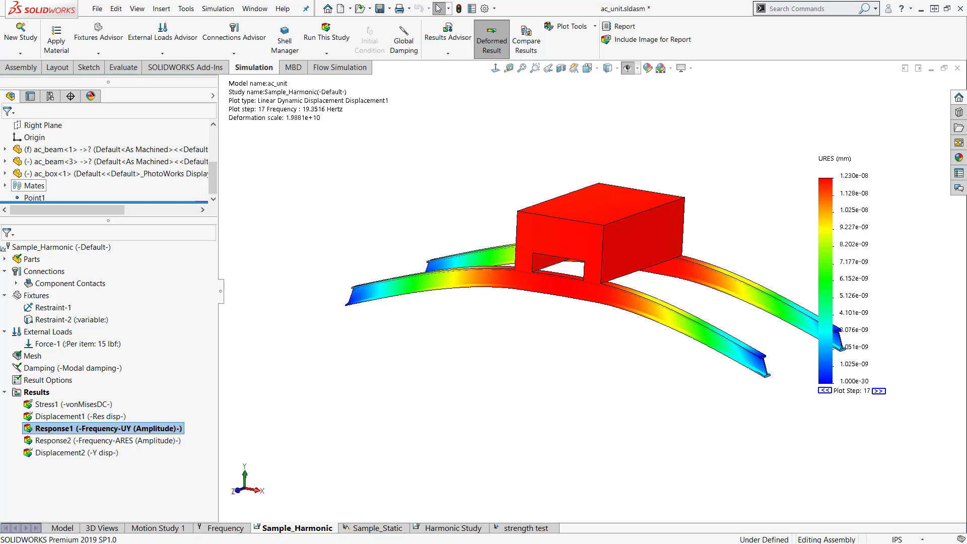
{"action": "left_click", "coordinate": [103, 442]}
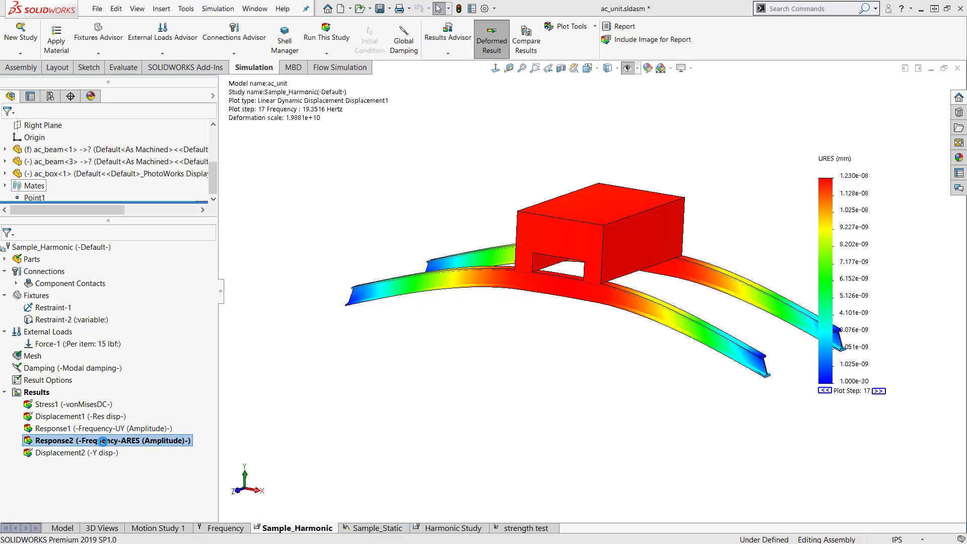
{"action": "left_click", "coordinate": [94, 428]}
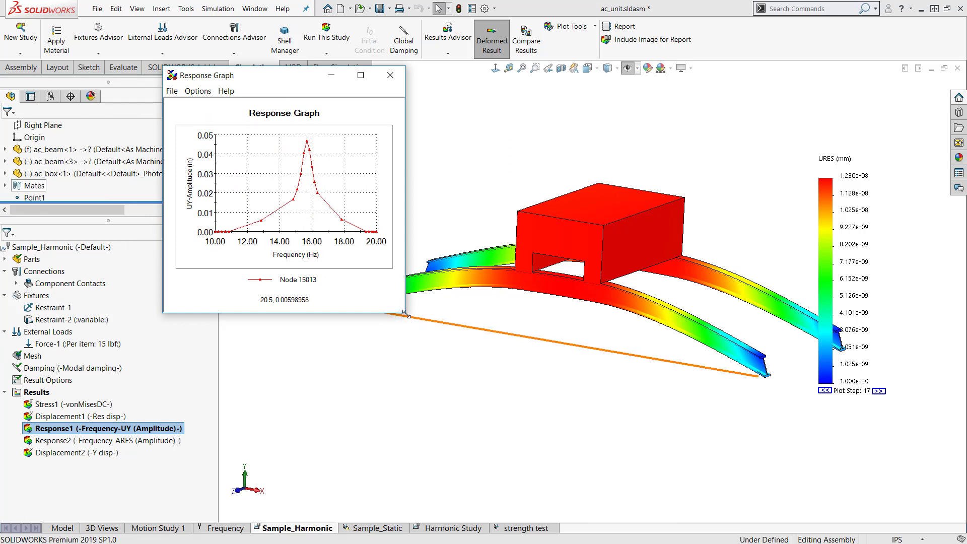
{"action": "left_click_drag", "start_coordinate": [406, 313], "coordinate": [659, 427]}
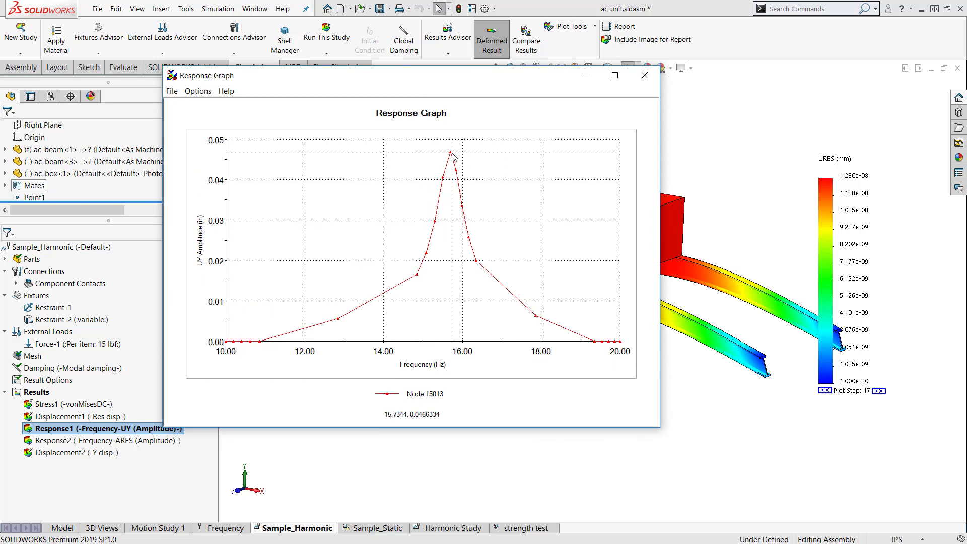
{"action": "left_click", "coordinate": [644, 76]}
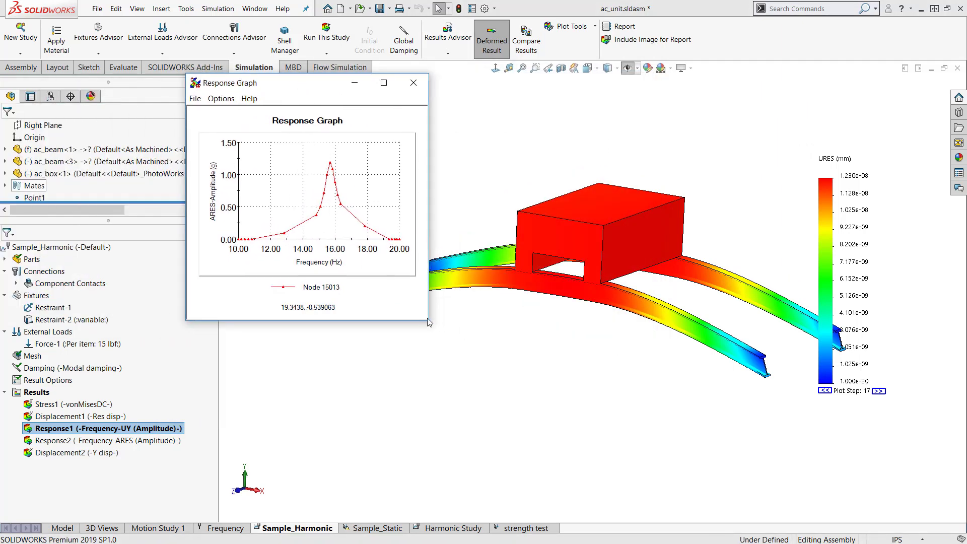
{"action": "left_click_drag", "start_coordinate": [429, 322], "coordinate": [793, 506]}
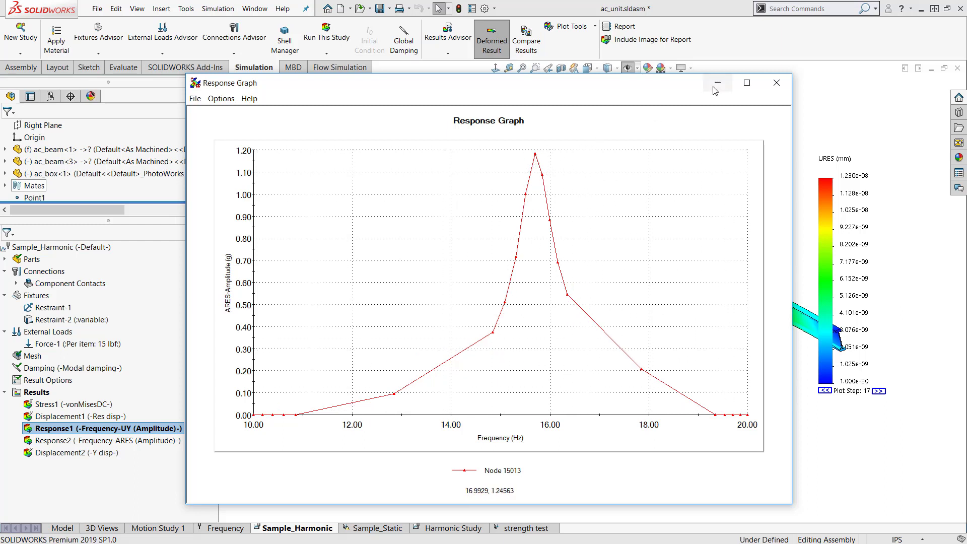
{"action": "left_click", "coordinate": [776, 82]}
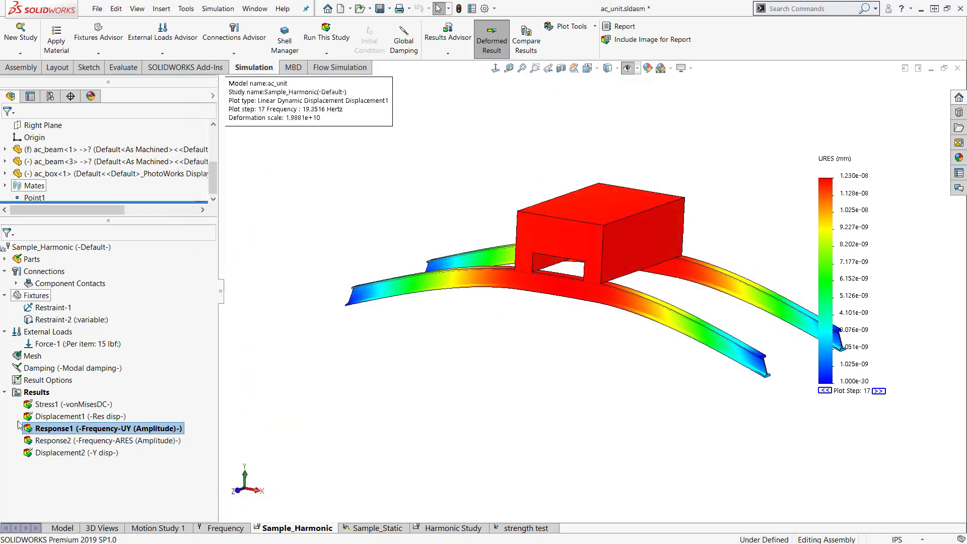
Start a new response graph definition, keeping the predefined Point1 location.
{"action": "right_click", "coordinate": [31, 394]}
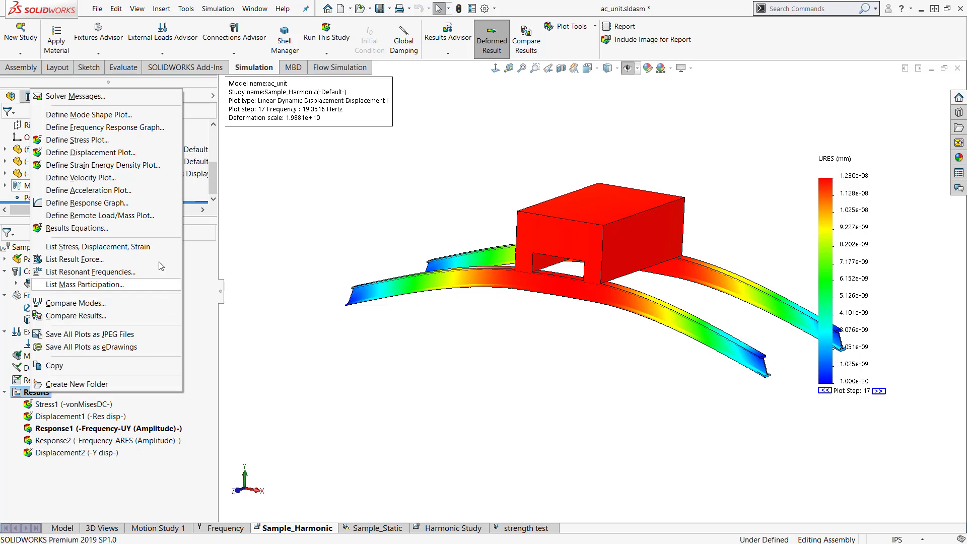
{"action": "left_click", "coordinate": [87, 202]}
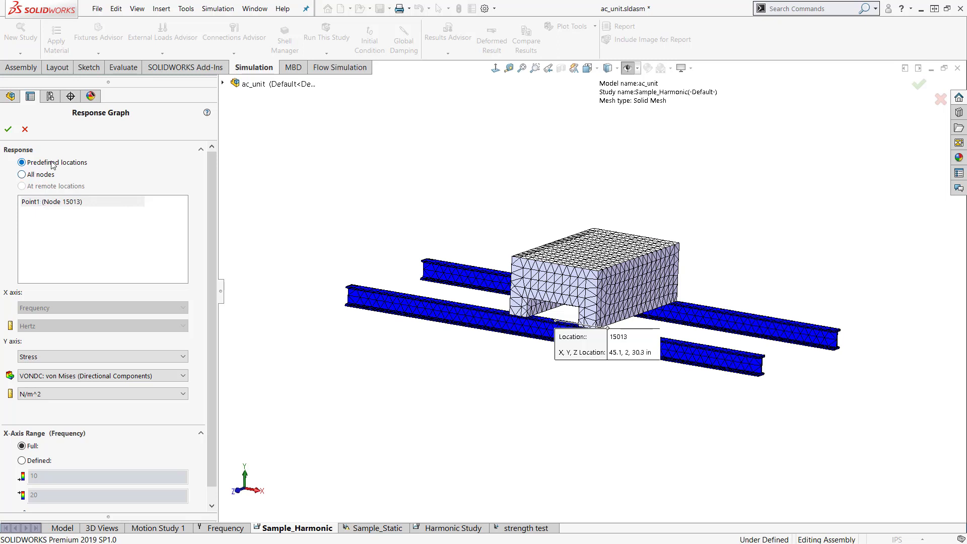
{"action": "left_click_drag", "start_coordinate": [214, 195], "coordinate": [217, 210]}
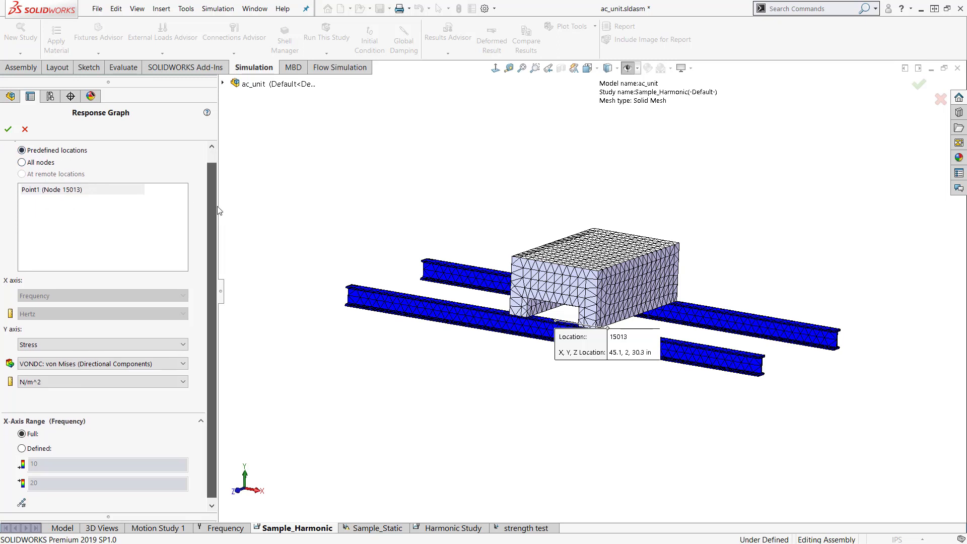
{"action": "left_click", "coordinate": [58, 211]}
{"action": "left_click", "coordinate": [34, 161]}
{"action": "left_click", "coordinate": [32, 155]}
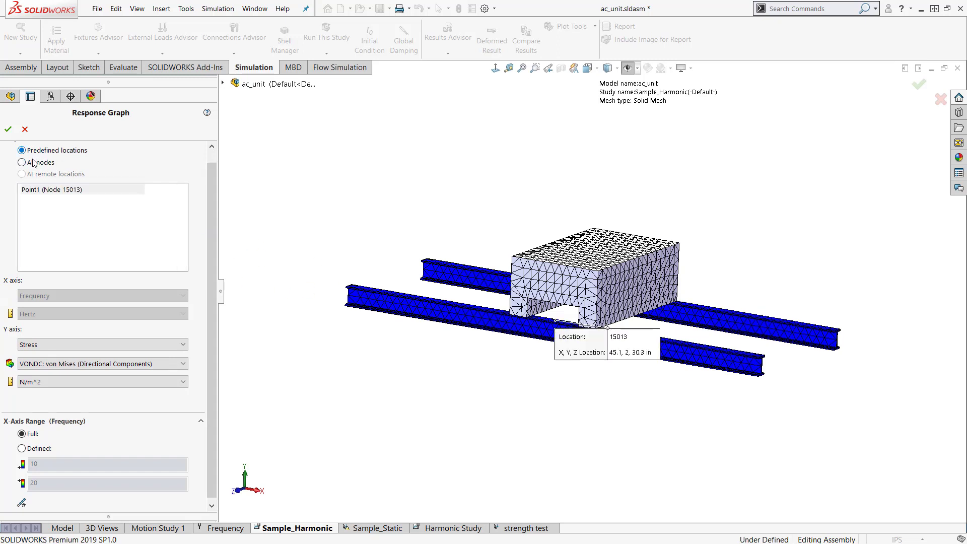
{"action": "left_click_drag", "start_coordinate": [213, 217], "coordinate": [211, 247]}
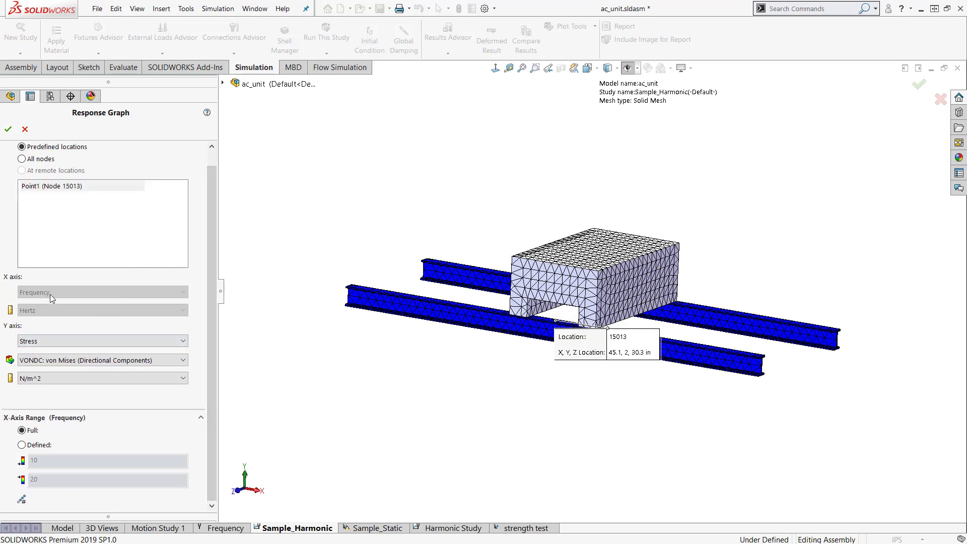
Set the Y axis to resultant acceleration (ARES) in g and create the Response3 graph.
{"action": "left_click", "coordinate": [62, 342]}
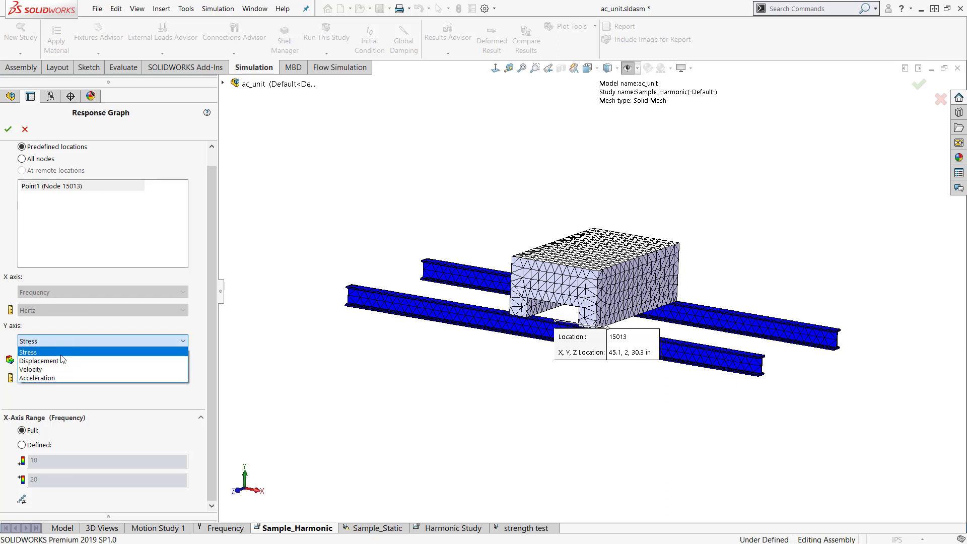
{"action": "left_click", "coordinate": [73, 379]}
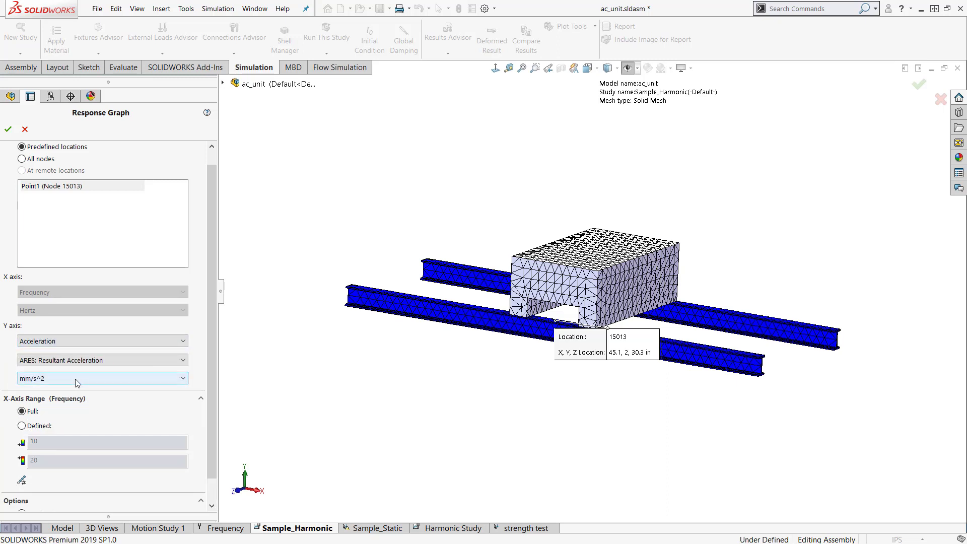
{"action": "left_click", "coordinate": [75, 382]}
{"action": "left_click", "coordinate": [57, 434]}
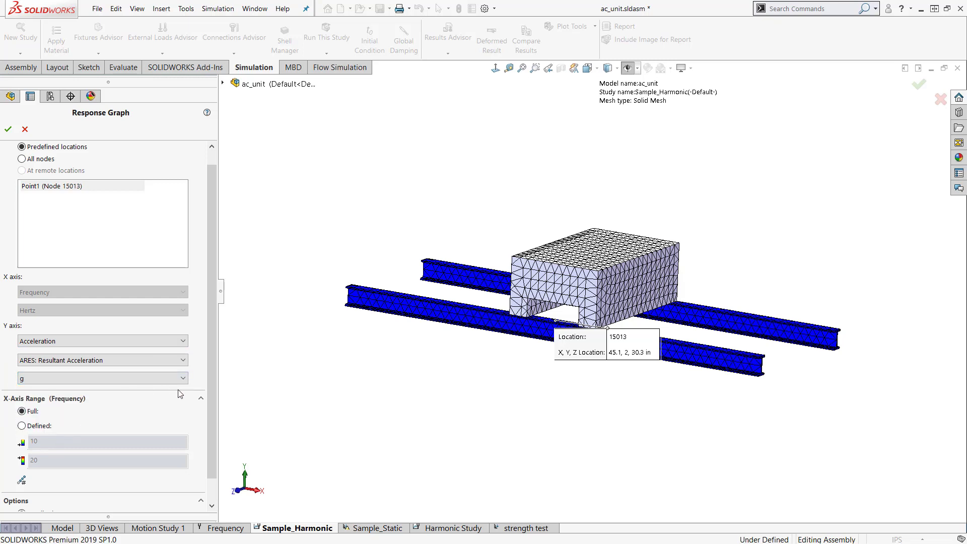
{"action": "left_click_drag", "start_coordinate": [214, 392], "coordinate": [209, 449]}
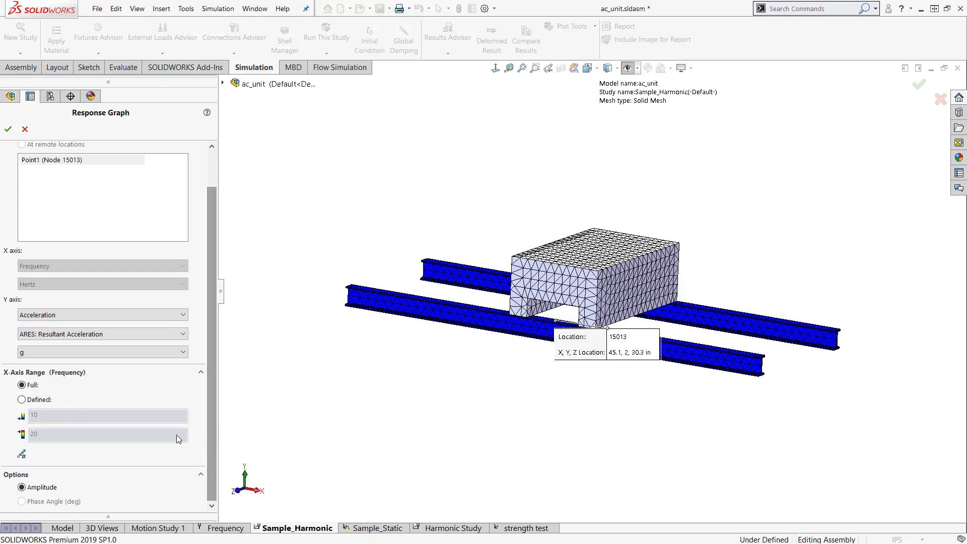
{"action": "left_click", "coordinate": [9, 129]}
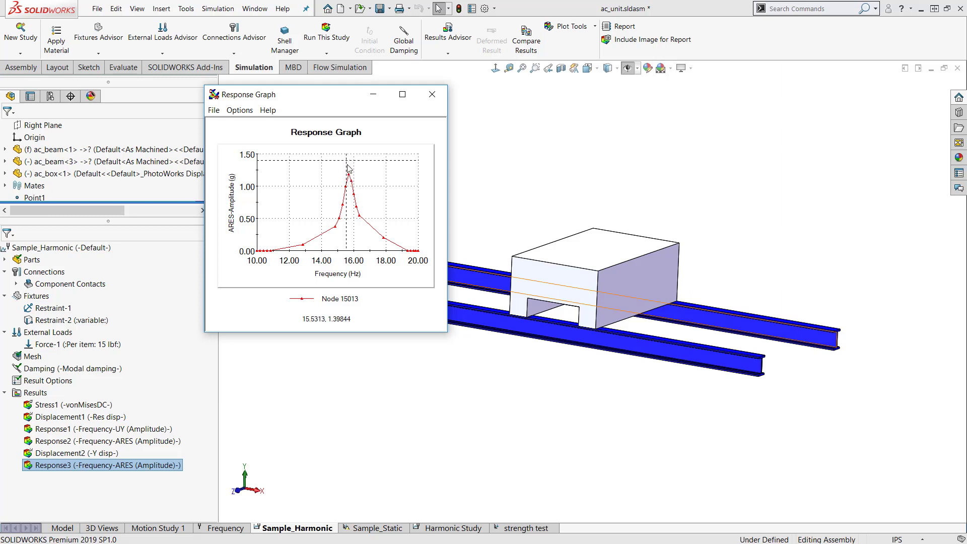
Enlarge the Response3 acceleration graph window without saving, then close it and clear the selection.
{"action": "left_click", "coordinate": [213, 110]}
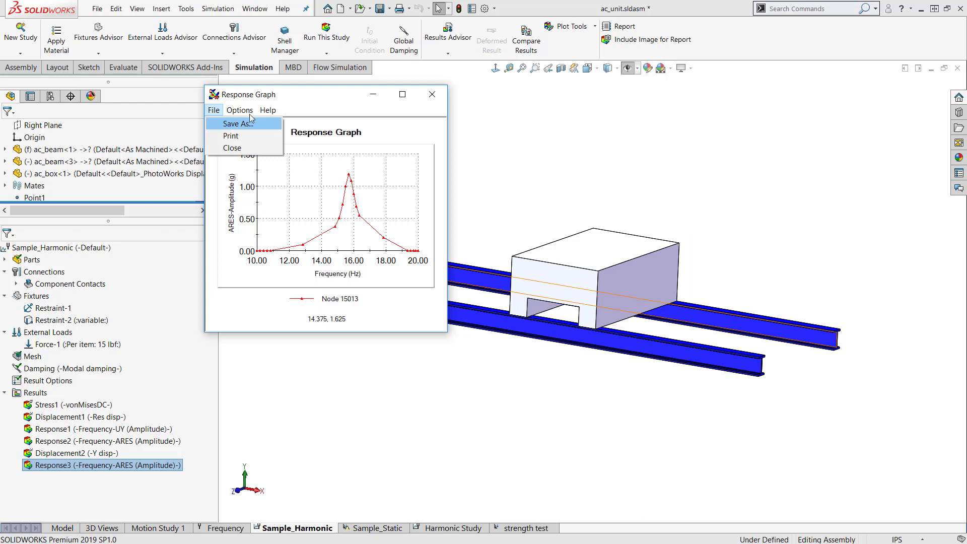
{"action": "left_click", "coordinate": [436, 328]}
{"action": "left_click_drag", "start_coordinate": [446, 333], "coordinate": [610, 464]}
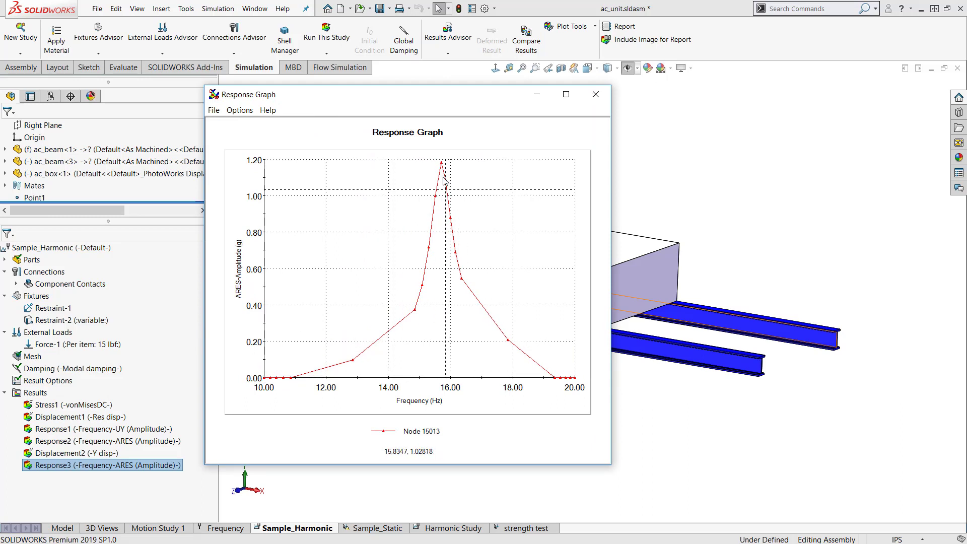
{"action": "left_click", "coordinate": [596, 97]}
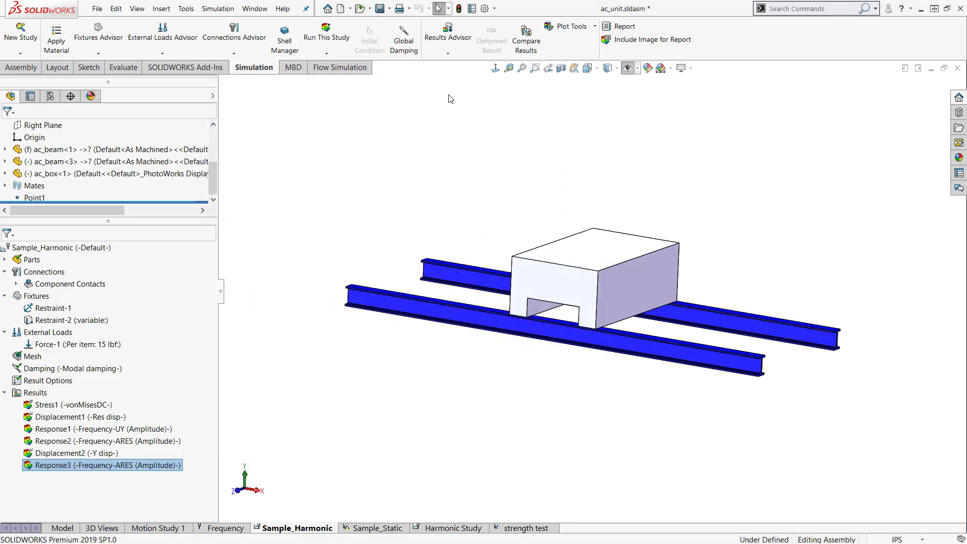
{"action": "left_click", "coordinate": [294, 404]}
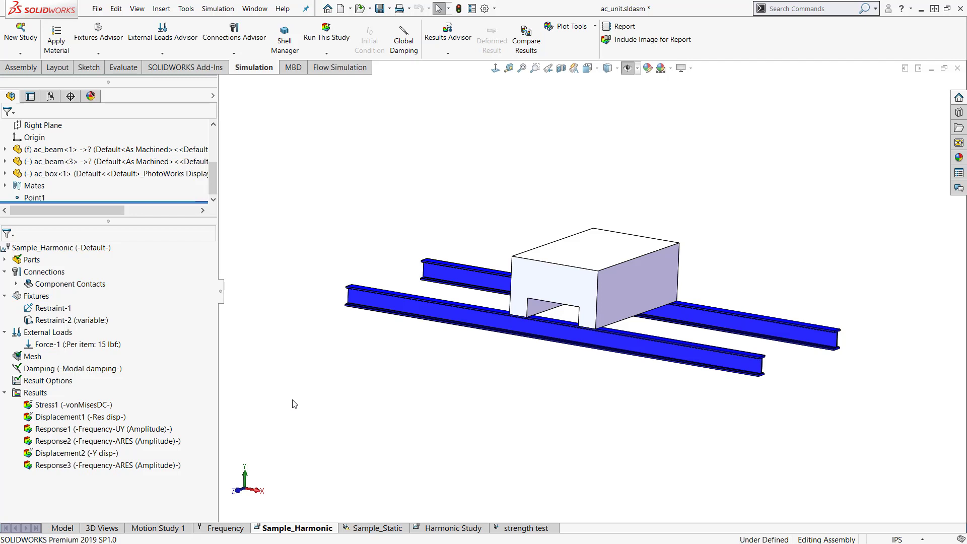
{"action": "middle_click_drag", "start_coordinate": [358, 391], "coordinate": [363, 423]}
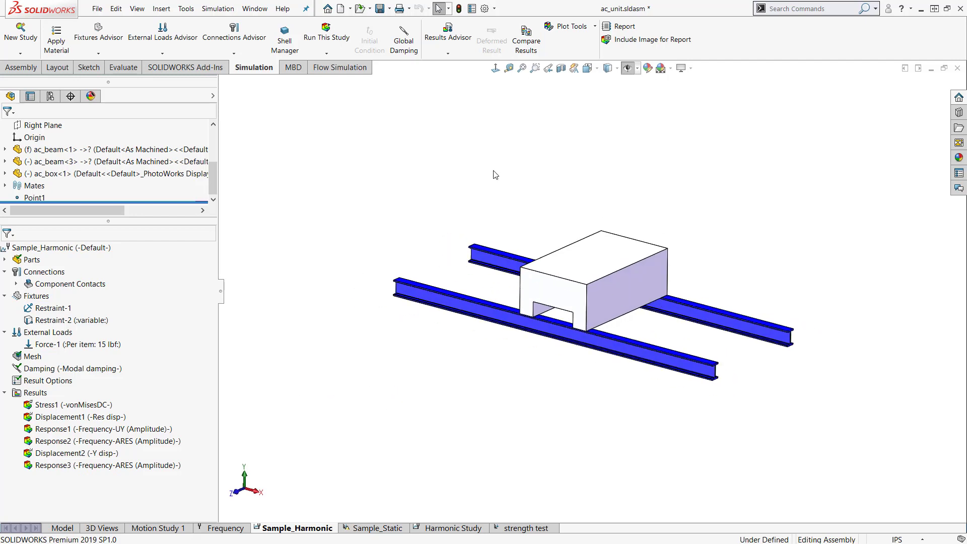